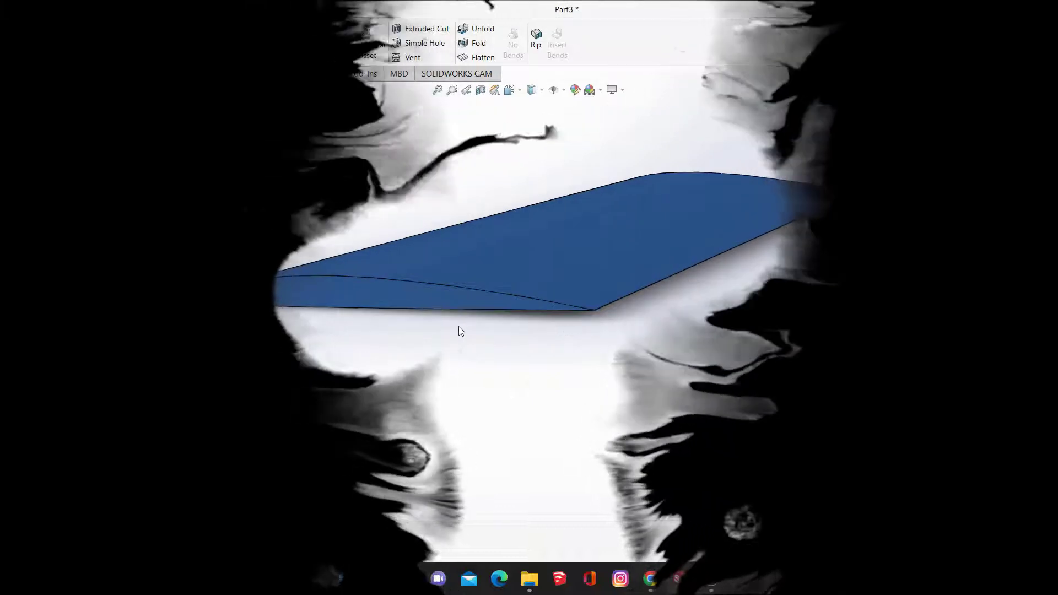
# Examine the finished tapered wing, looking at its airfoil end profile and its planform from the top.
pyautogui.moveTo(460, 331)
pyautogui.mouseDown(button='middle')
pyautogui.moveTo(491, 340)
pyautogui.moveTo(467, 343)
pyautogui.mouseUp(button='middle')
pyautogui.scroll(-6, 694, 361)
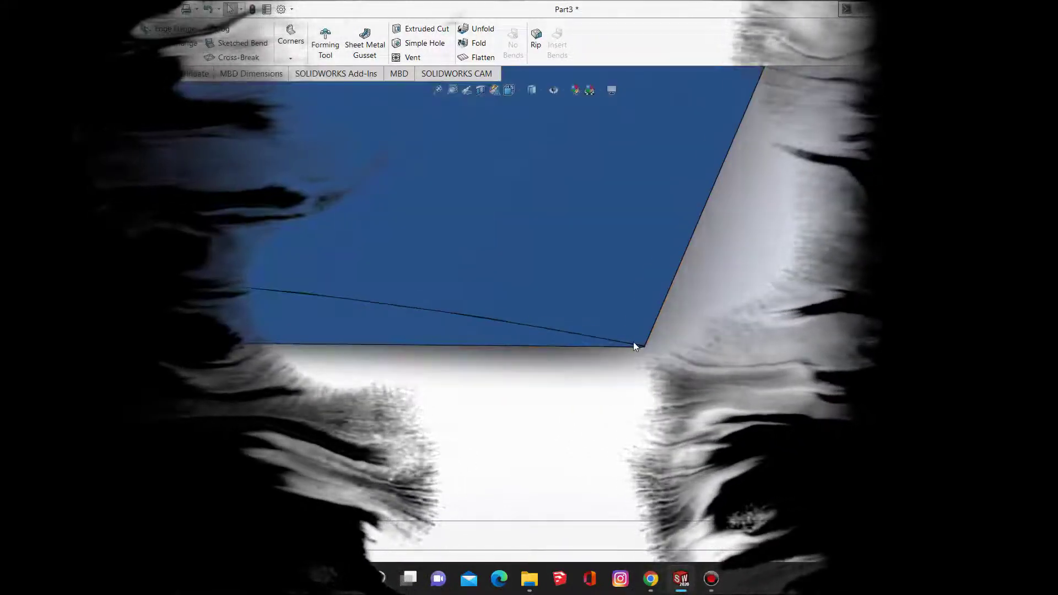
pyautogui.moveTo(550, 282); pyautogui.dragTo(380, 287, button='middle')
pyautogui.scroll(-3, 339, 271)
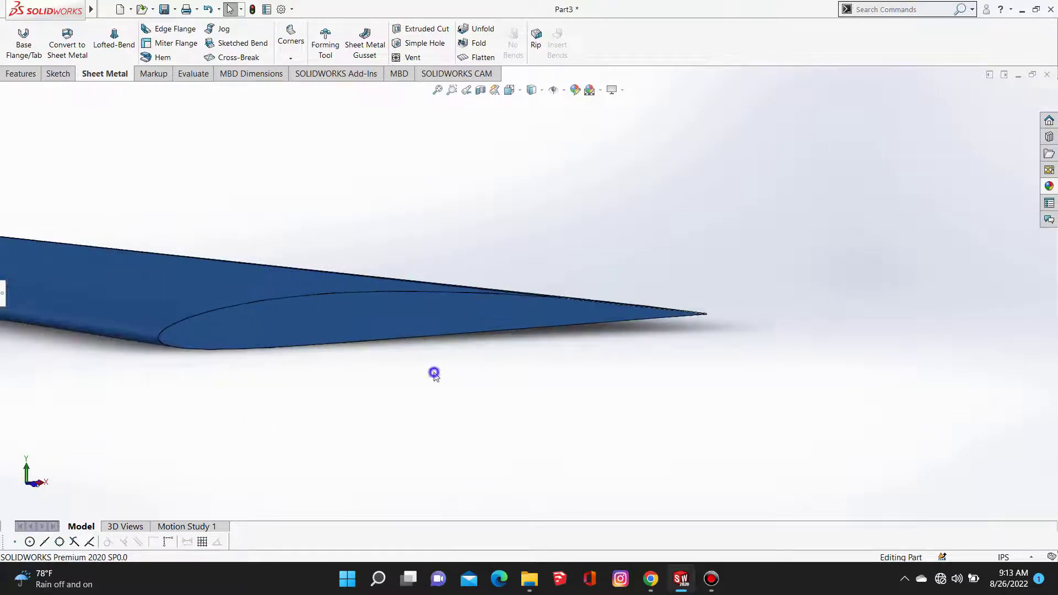
pyautogui.moveTo(433, 372); pyautogui.dragTo(498, 376, button='right')
pyautogui.moveTo(475, 340); pyautogui.dragTo(455, 272, button='right')
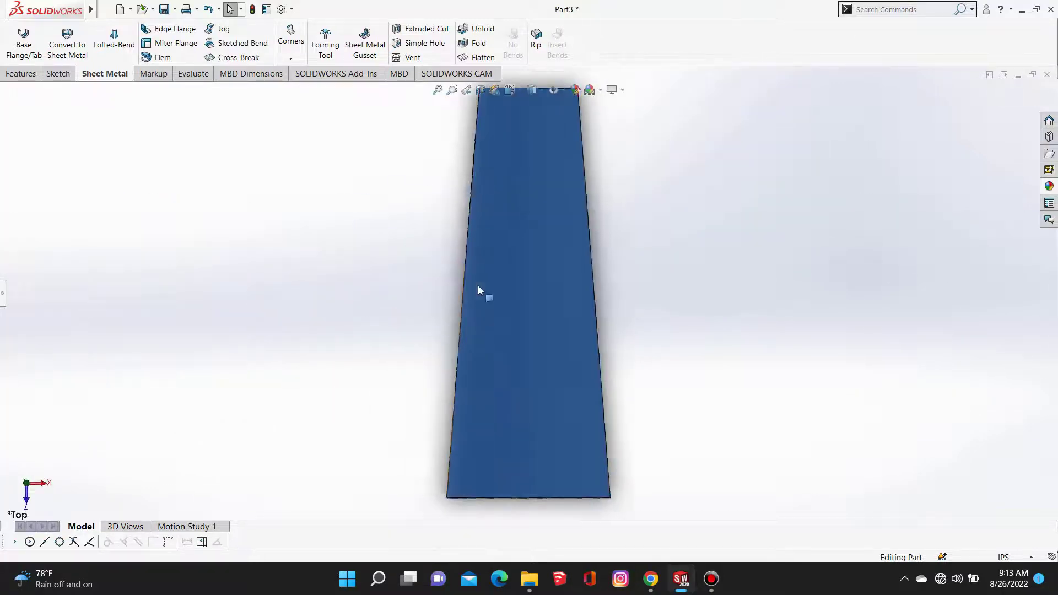
pyautogui.scroll(4, 599, 362)
pyautogui.moveTo(598, 361); pyautogui.dragTo(562, 182, button='middle')
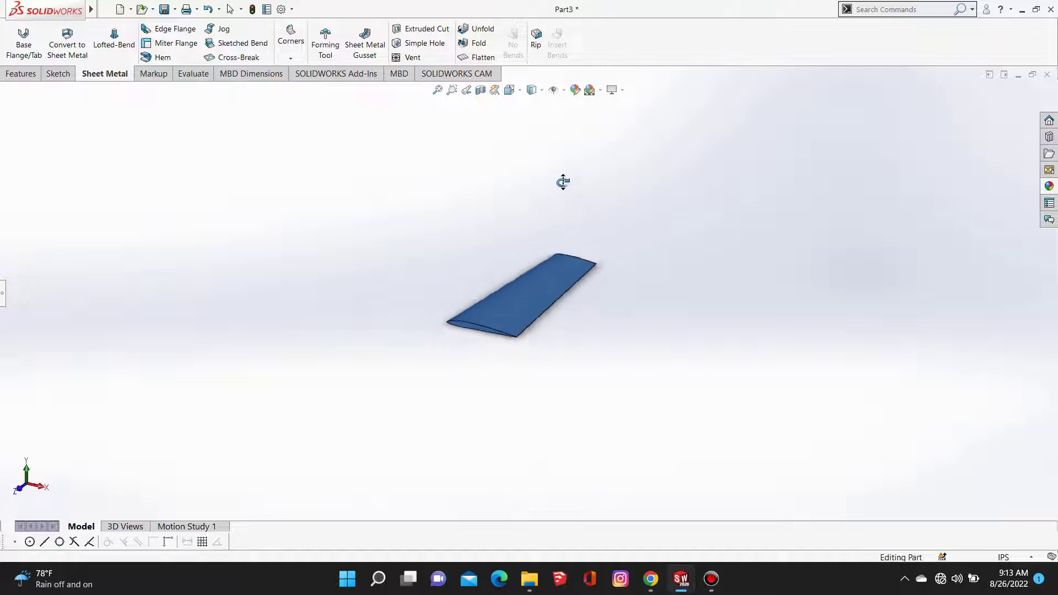
pyautogui.scroll(-4, 606, 392)
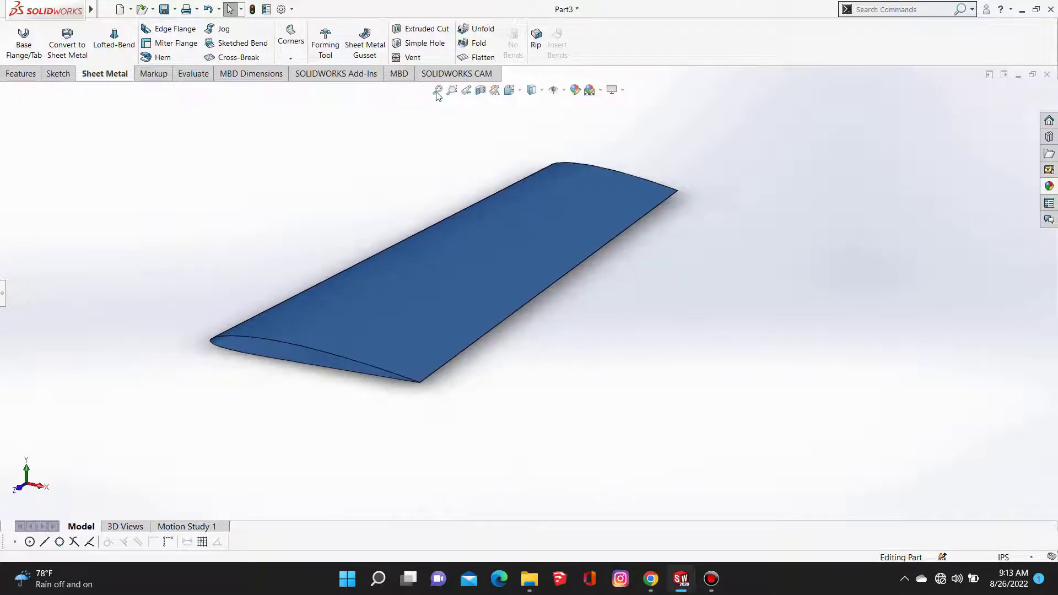
# Flatten the sheet metal wing to inspect its flat pattern, and return it to the folded shape.
pyautogui.click(471, 57)
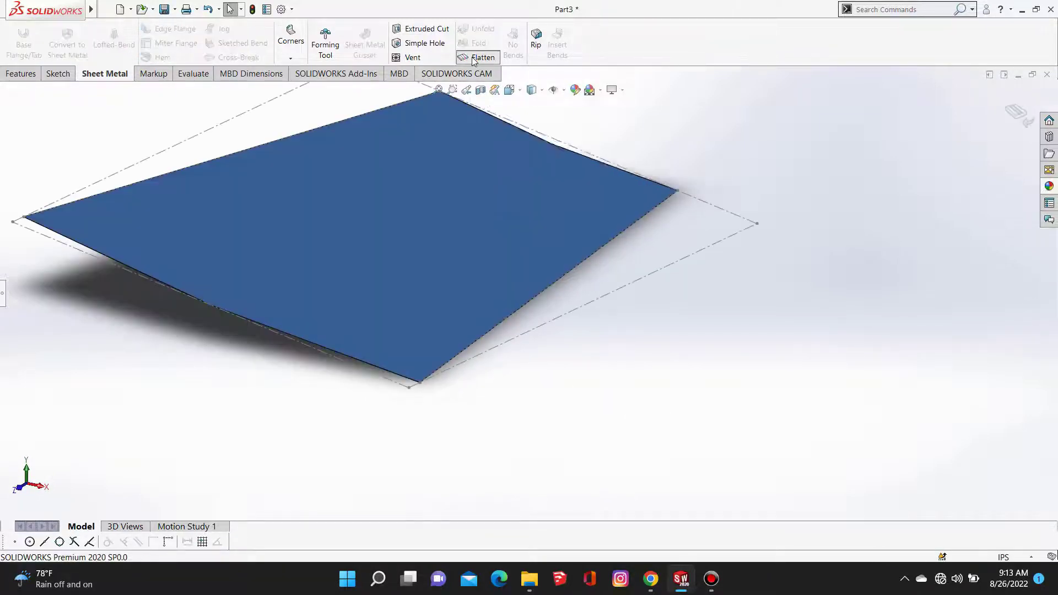
pyautogui.moveTo(392, 280); pyautogui.dragTo(670, 441, button='middle')
pyautogui.click(485, 58)
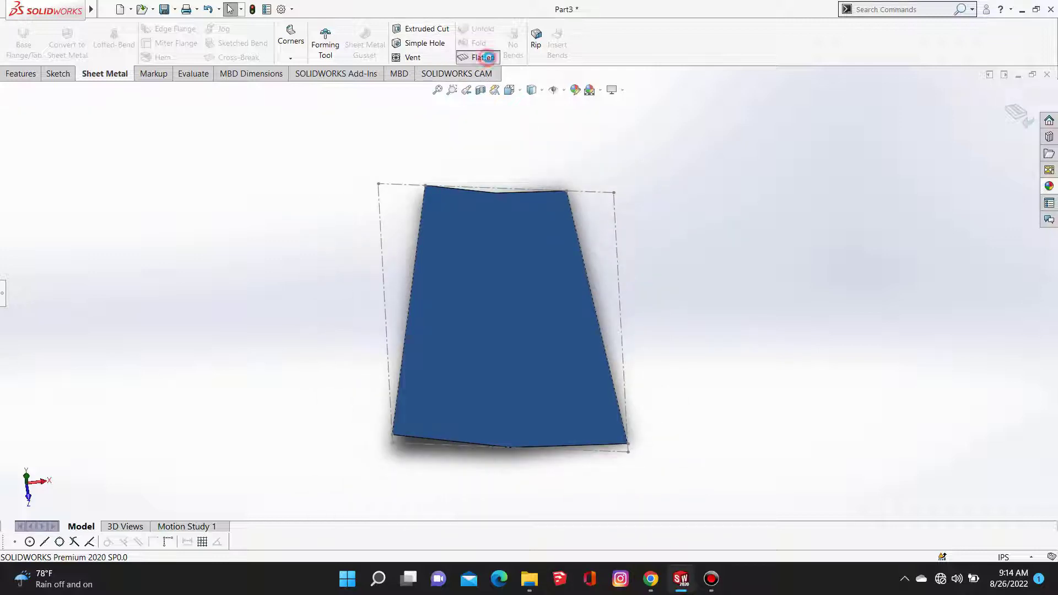
# Inspect the folded wing skin from the open end, the back and the top.
pyautogui.moveTo(552, 371); pyautogui.dragTo(619, 332, button='middle')
pyautogui.click(509, 89)
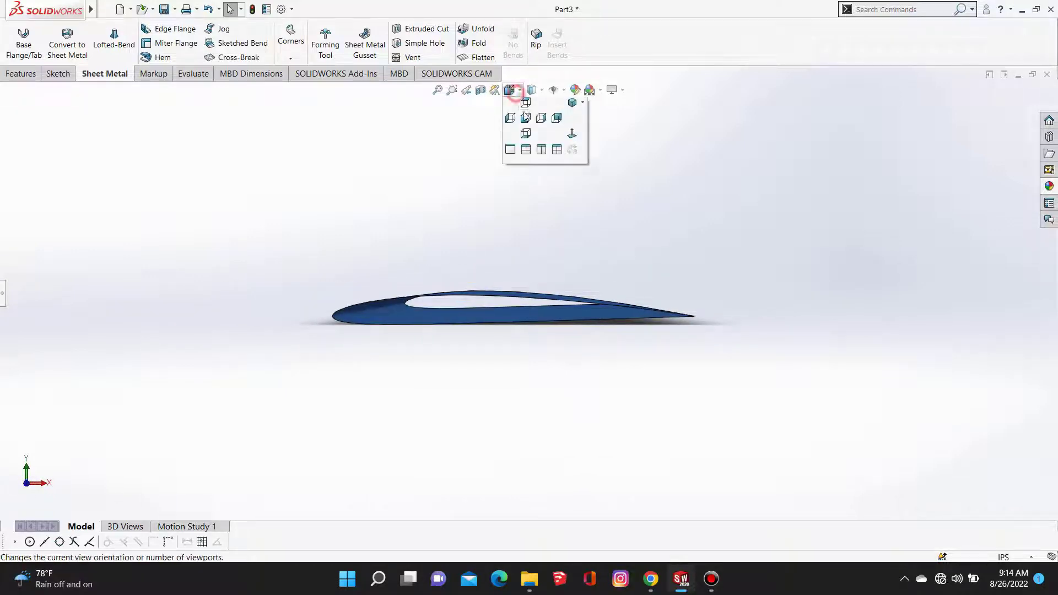
pyautogui.click(557, 136)
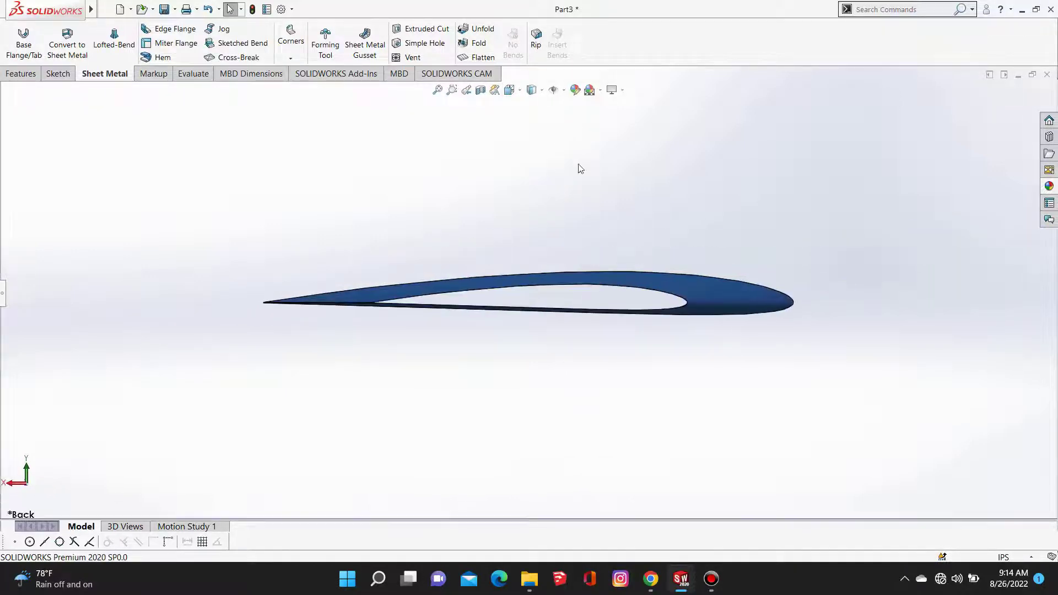
pyautogui.moveTo(577, 168); pyautogui.dragTo(643, 427, button='middle')
pyautogui.scroll(-4, 565, 421)
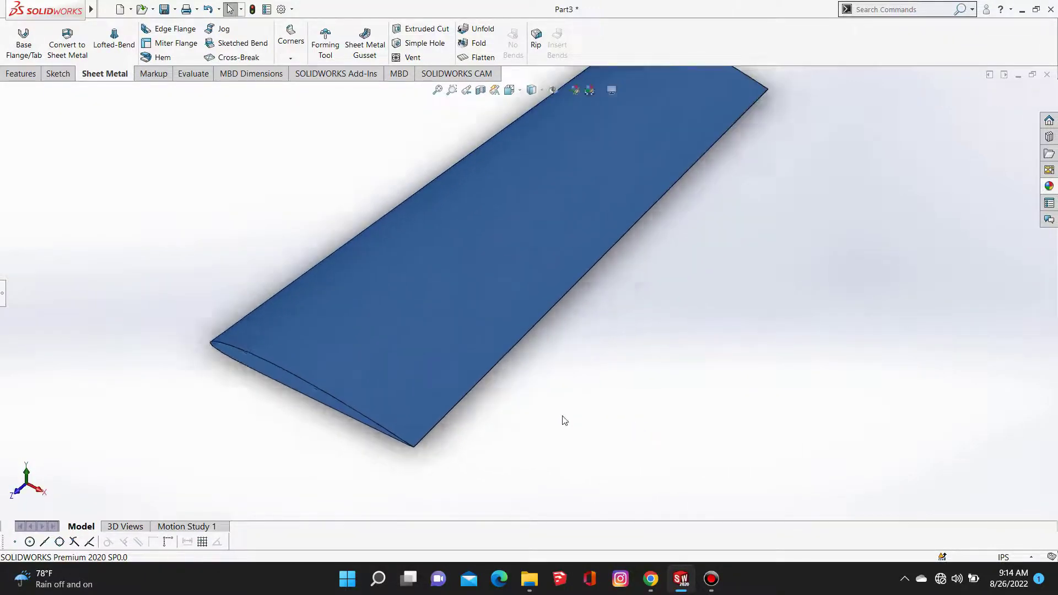
pyautogui.moveTo(565, 421); pyautogui.dragTo(574, 323, button='middle')
pyautogui.moveTo(704, 367); pyautogui.dragTo(703, 260, button='right')
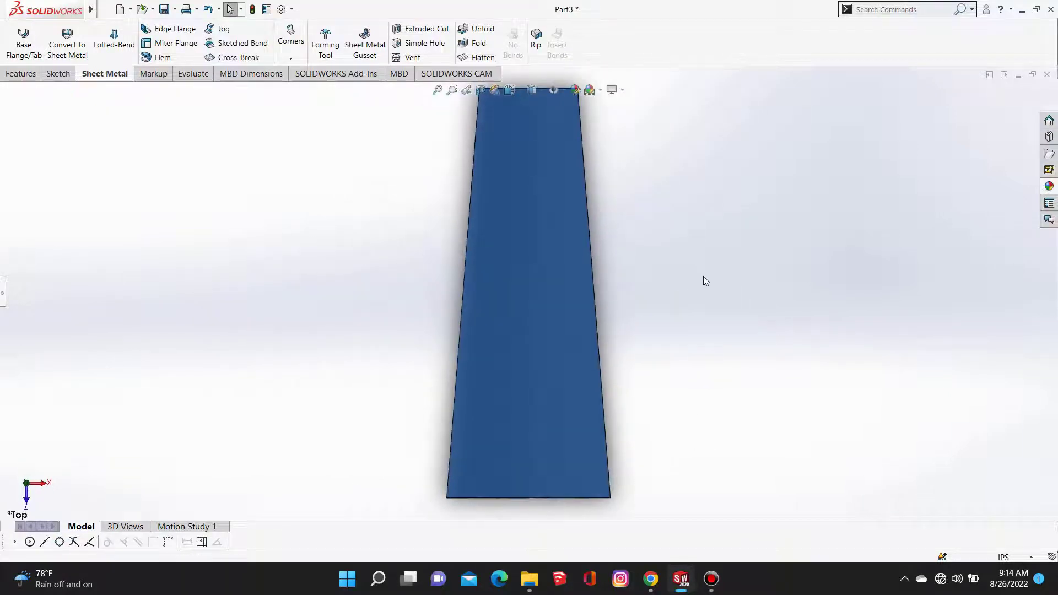
pyautogui.scroll(3, 703, 276)
pyautogui.scroll(-1, 683, 318)
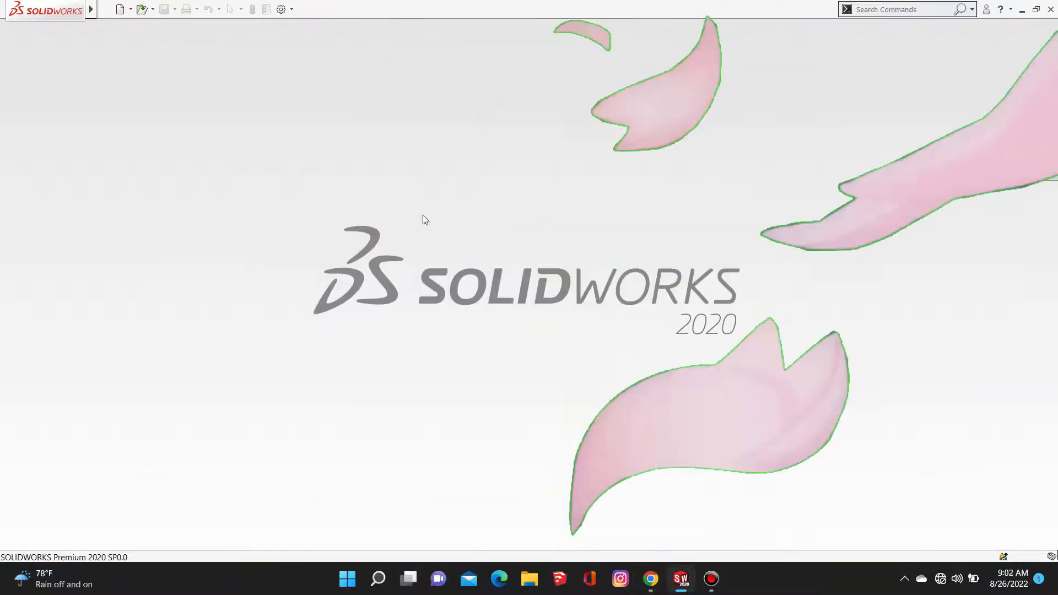
# Create a new part document, dismissing the notice about missing templates.
pyautogui.click(130, 11)
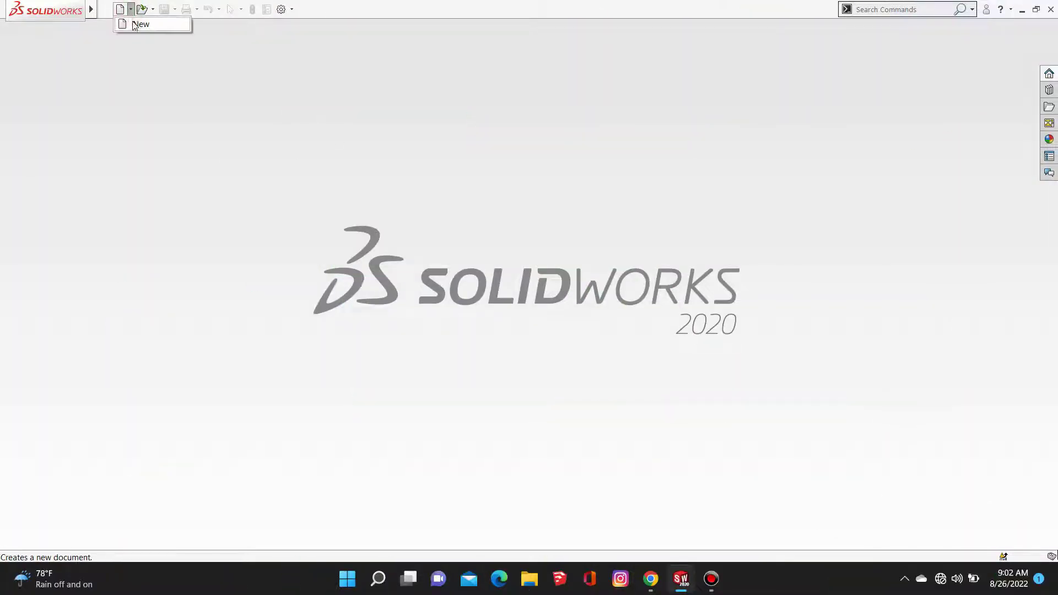
pyautogui.click(135, 23)
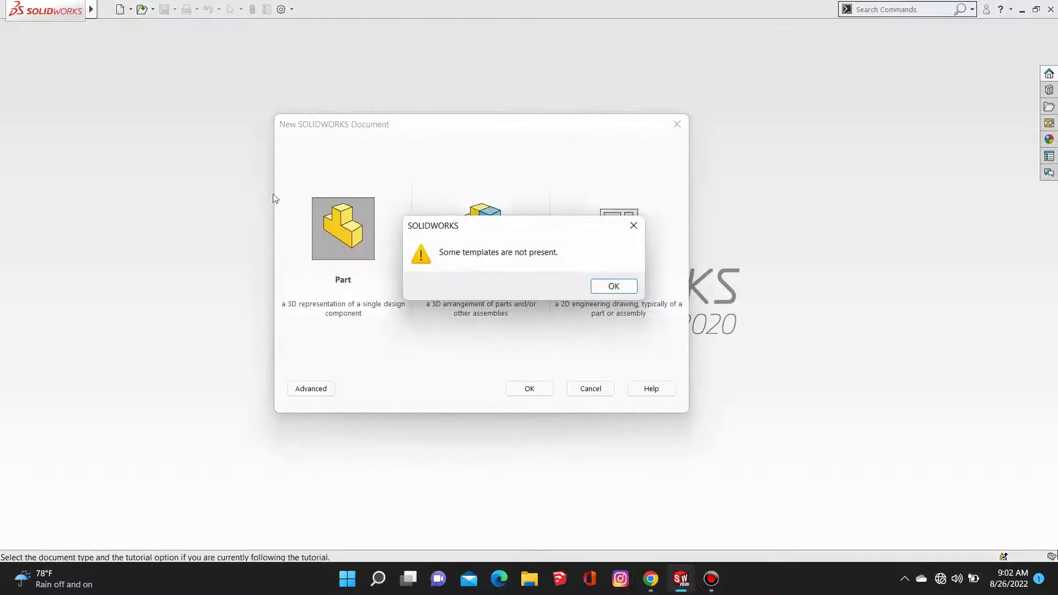
pyautogui.click(621, 287)
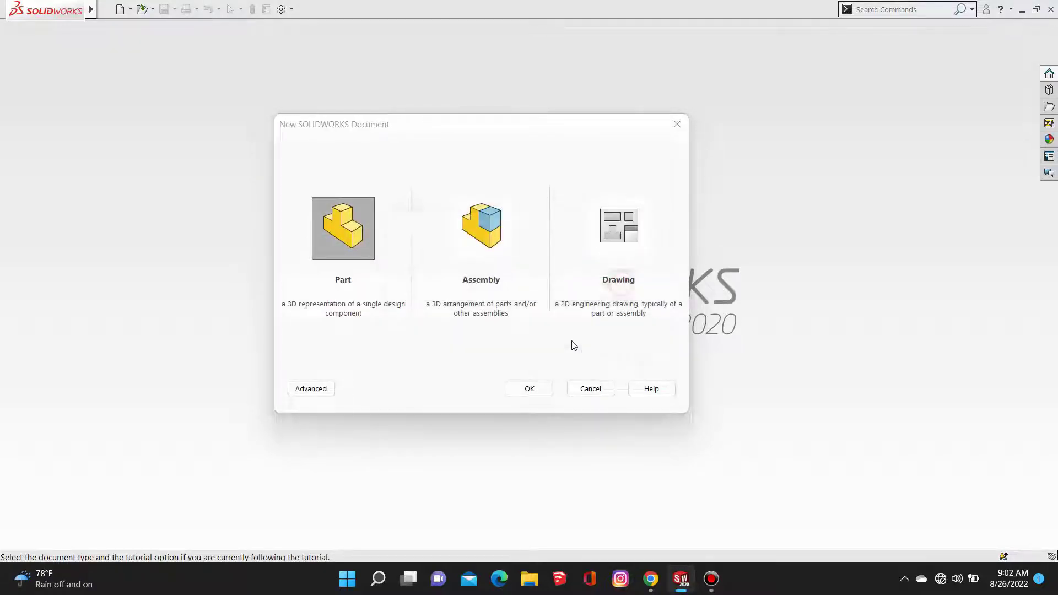
pyautogui.click(536, 389)
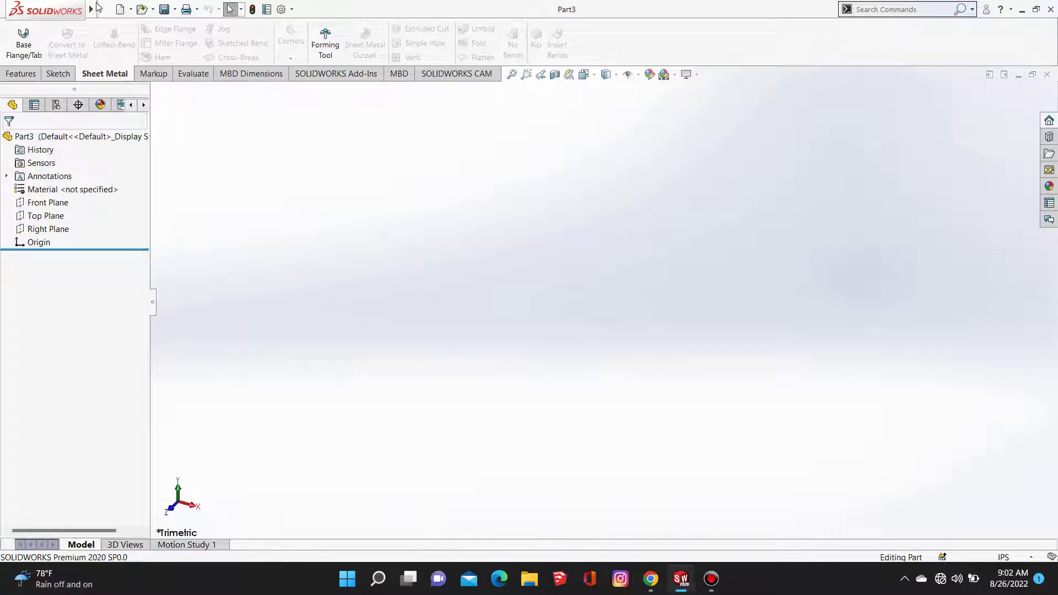
# Insert a curve through XYZ points using the coordinates in the text file NACA 2408.txt.
pyautogui.moveTo(97, 8)
pyautogui.click(176, 9)
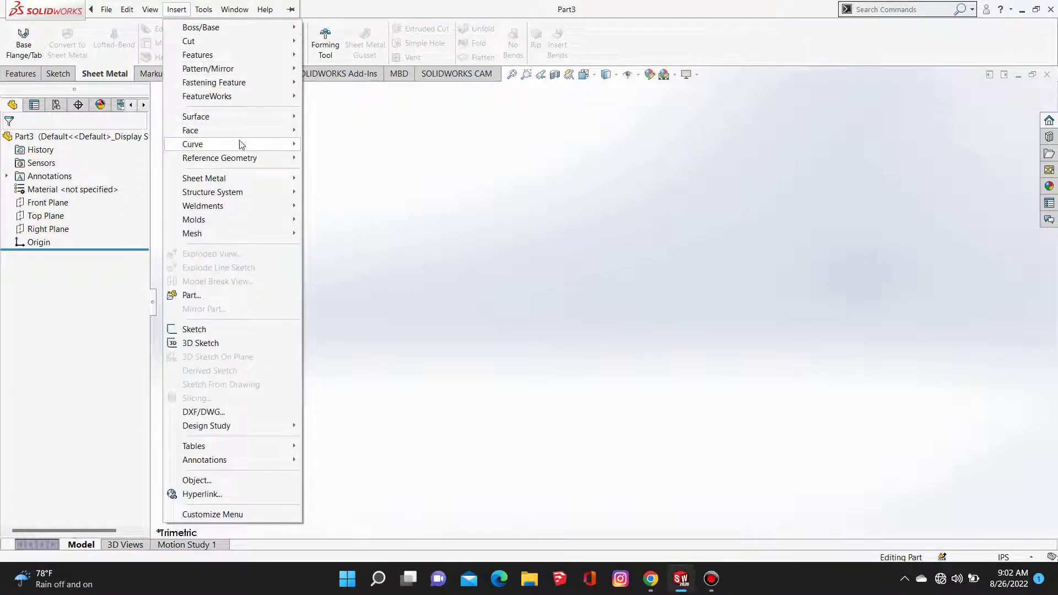
pyautogui.moveTo(240, 145)
pyautogui.click(344, 200)
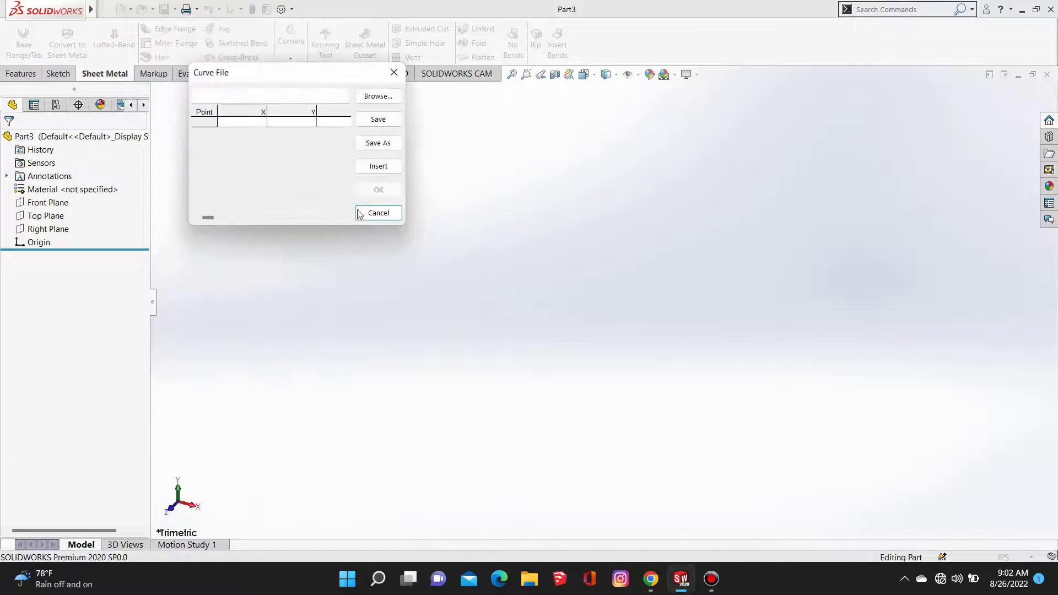
pyautogui.click(378, 96)
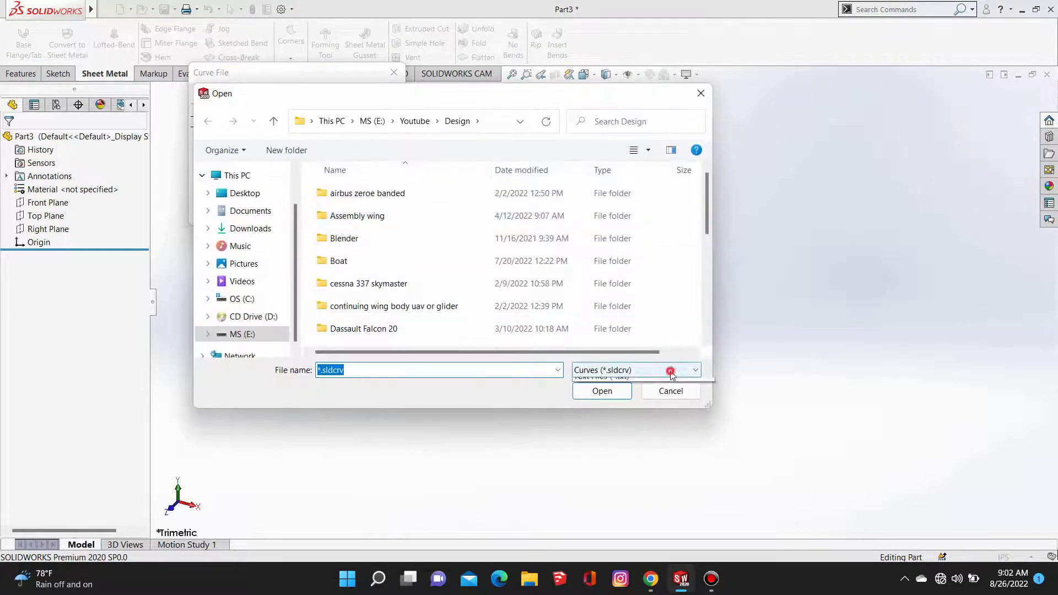
pyautogui.click(634, 396)
pyautogui.scroll(-5, 496, 286)
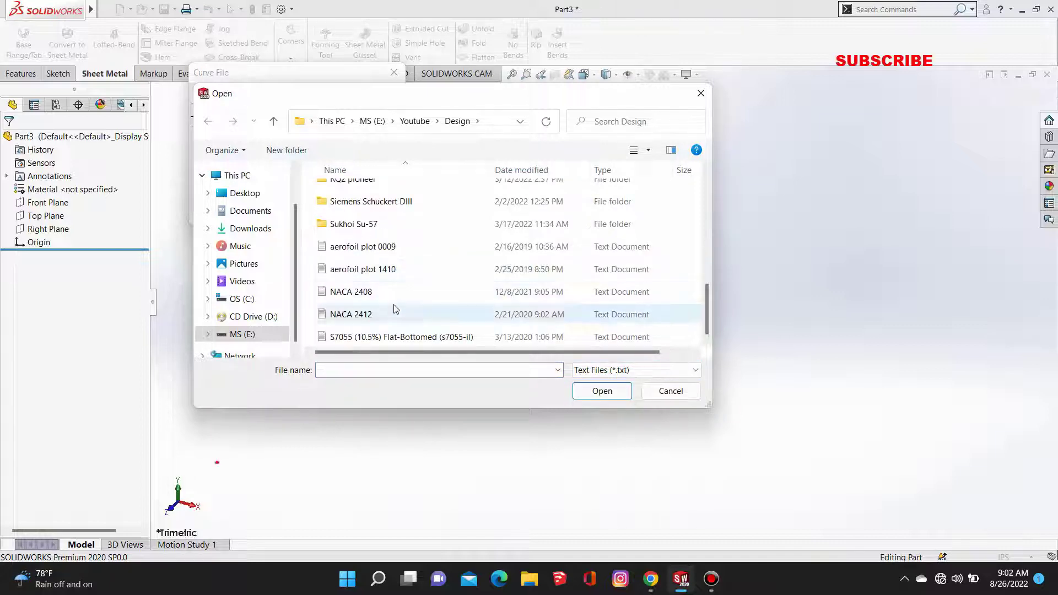
pyautogui.click(378, 292)
pyautogui.click(594, 392)
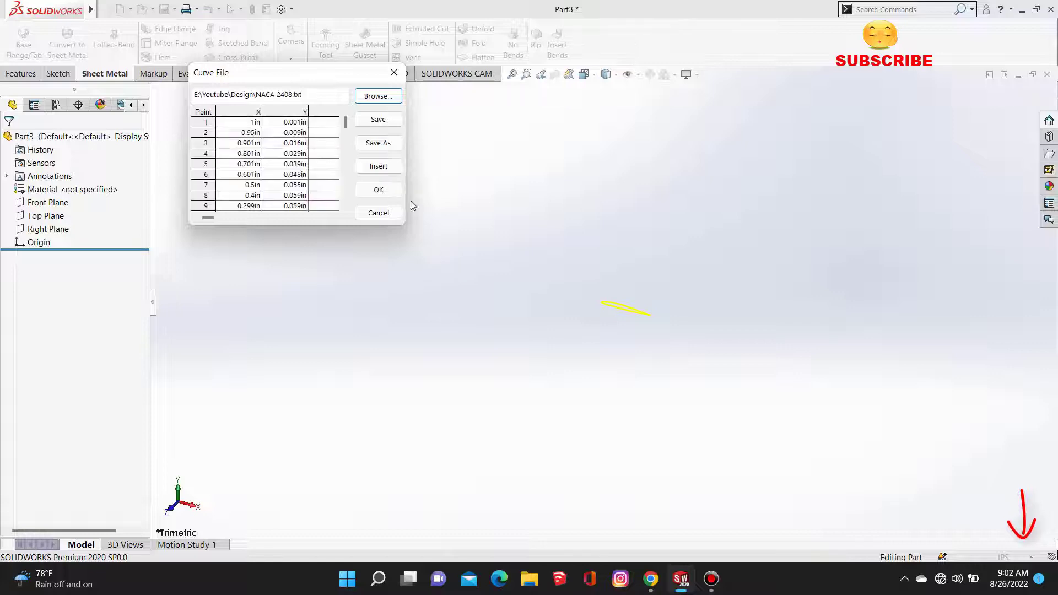
pyautogui.click(377, 193)
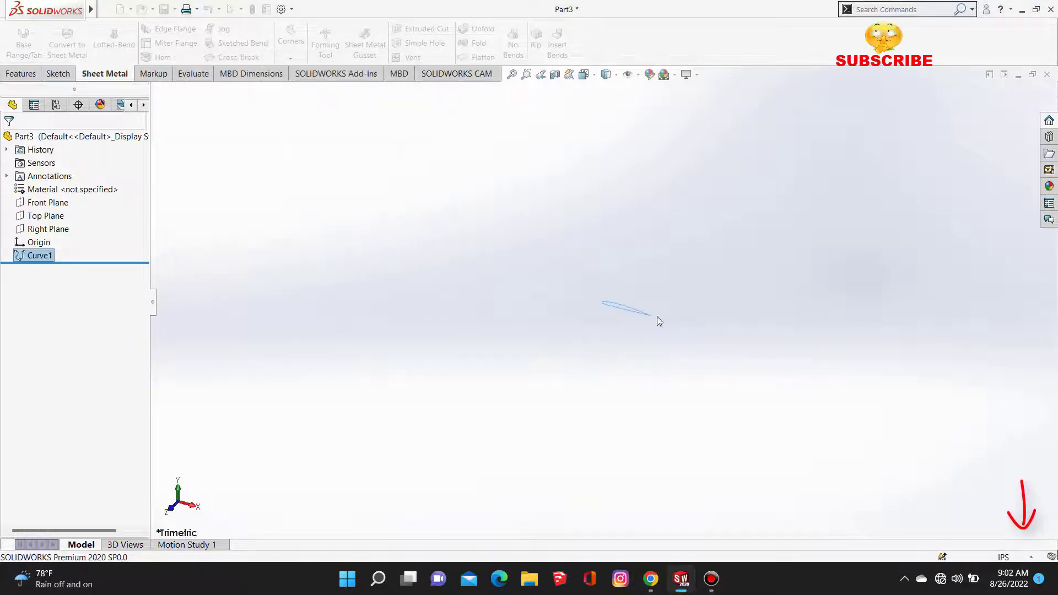
# Sketch on the Front Plane, convert the imported airfoil curve into a sketch entity, and exit the sketch.
pyautogui.click(512, 75)
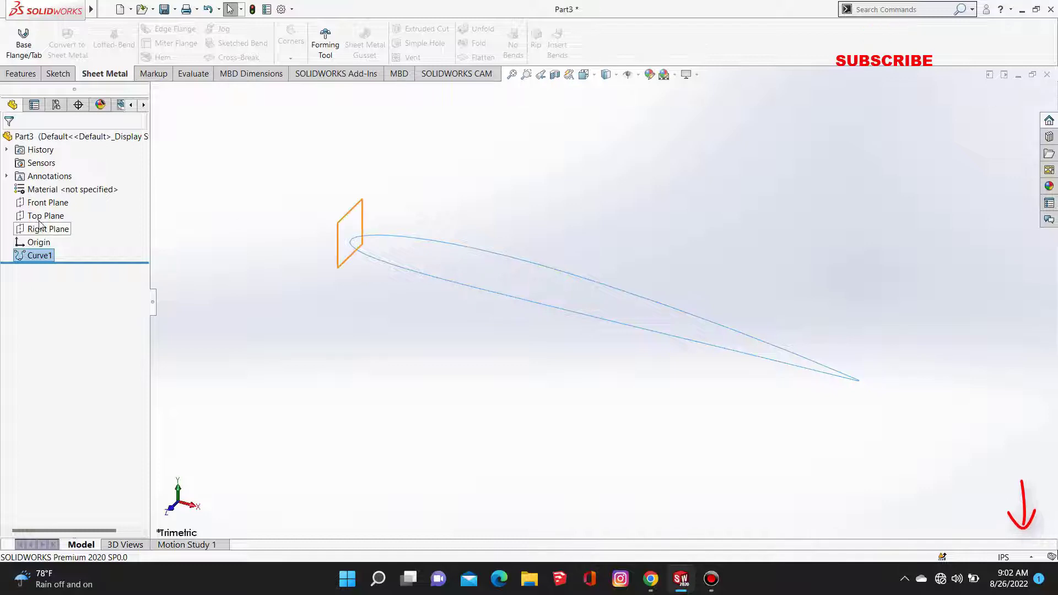
pyautogui.click(48, 203)
pyautogui.click(87, 189)
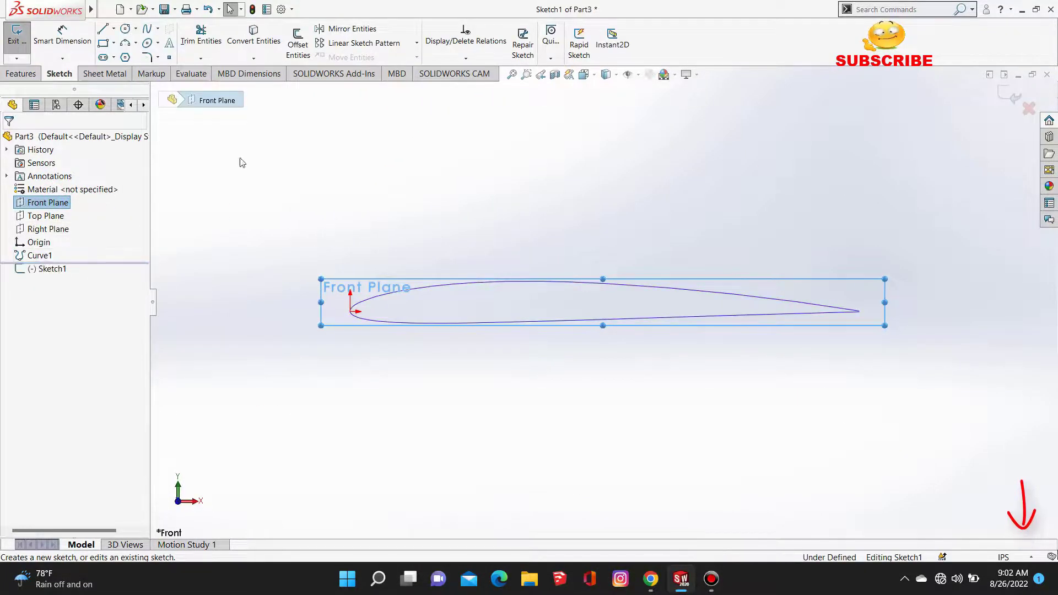
pyautogui.click(252, 37)
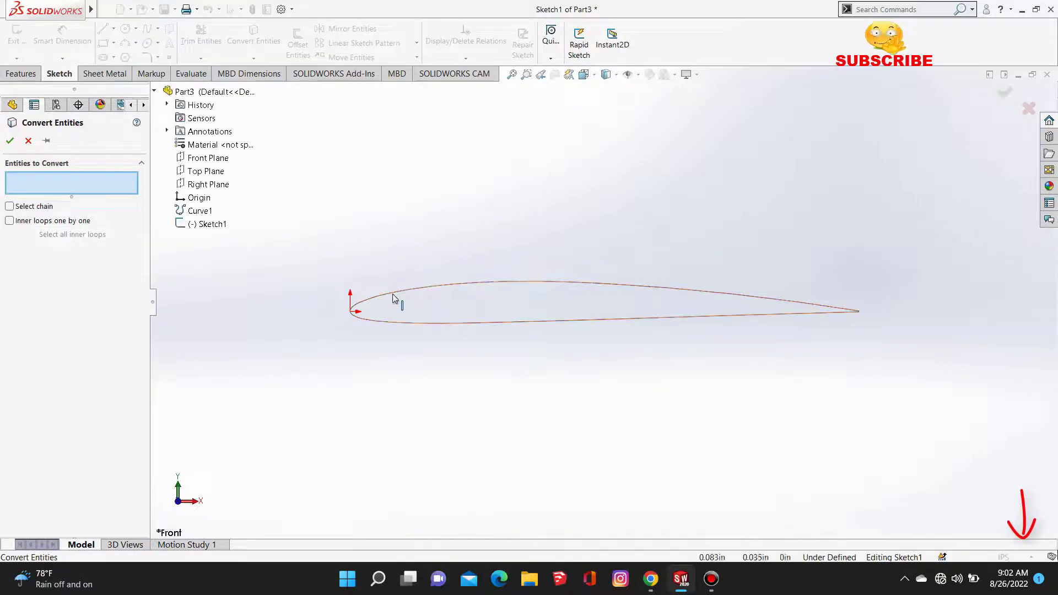
pyautogui.click(400, 290)
pyautogui.press('Return')
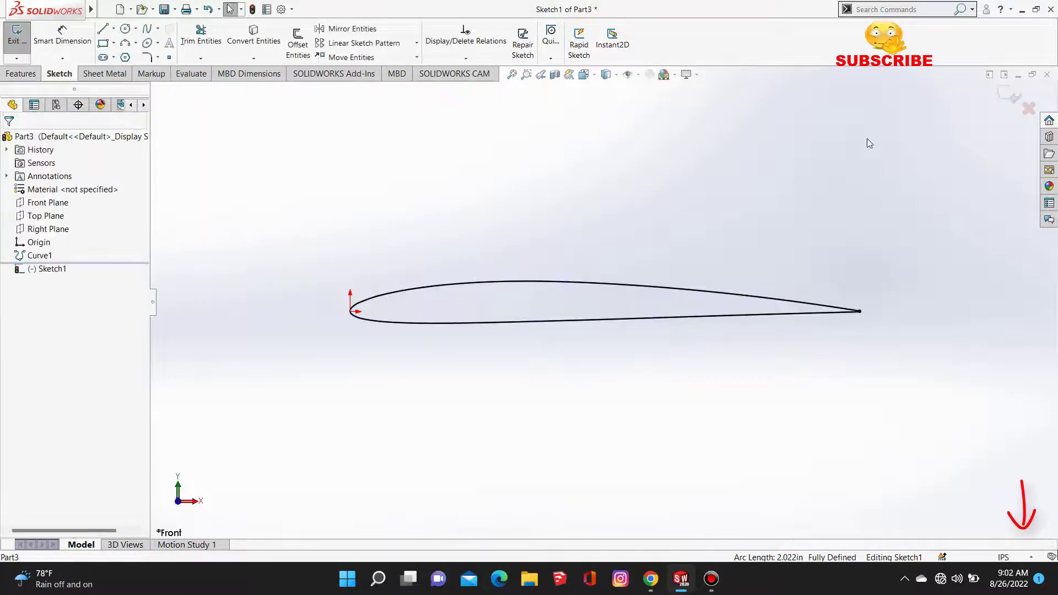
pyautogui.click(1011, 102)
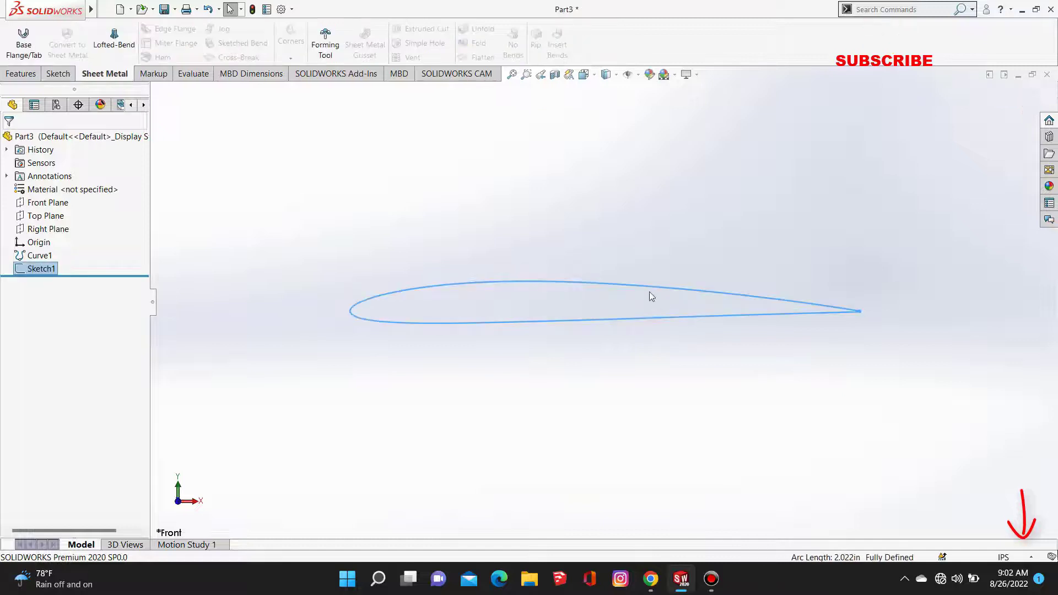
# Hide the imported airfoil curve, Curve1.
pyautogui.click(36, 259)
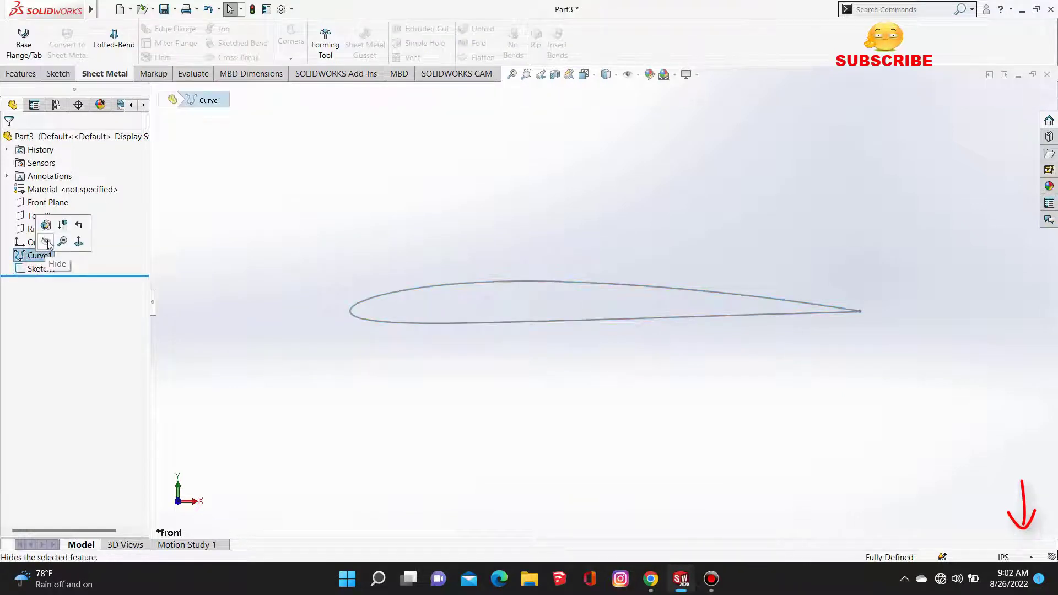
pyautogui.click(46, 241)
pyautogui.scroll(-3, 474, 336)
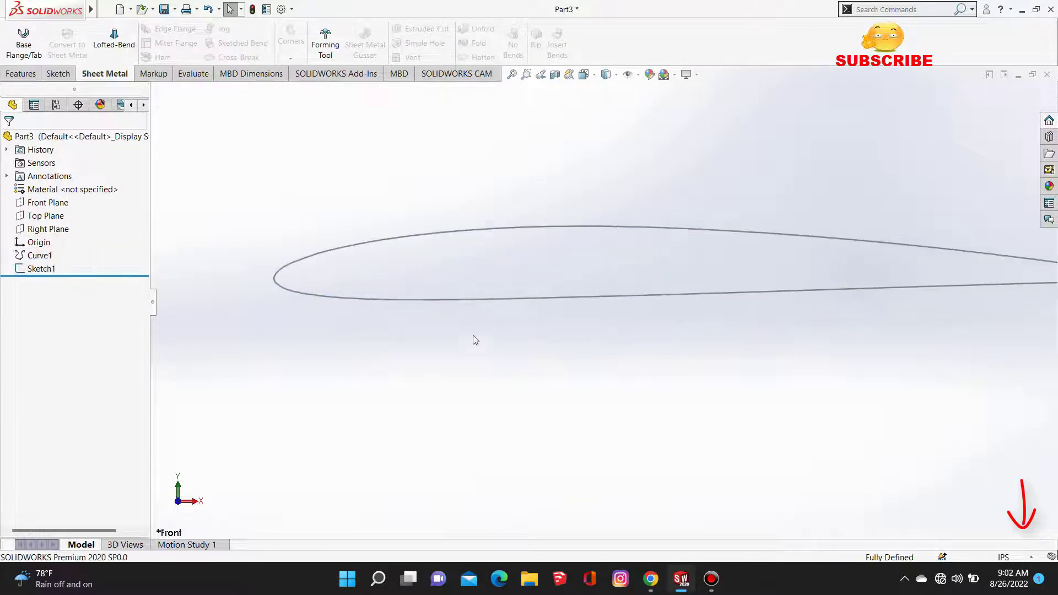
# Reopen the airfoil sketch for editing and delete the spline's On Edge relation.
pyautogui.click(54, 270)
pyautogui.click(60, 239)
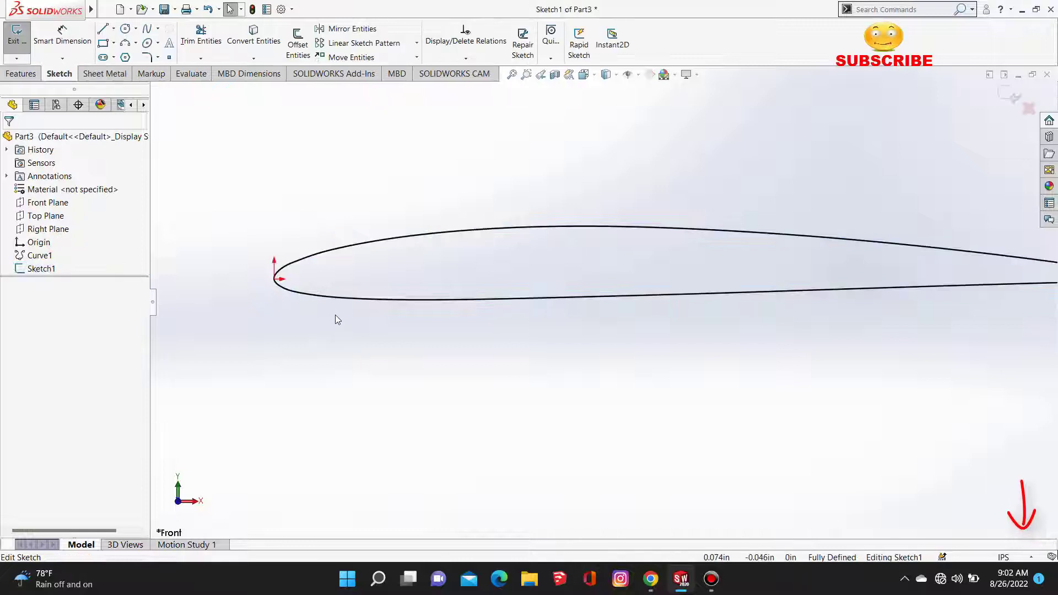
pyautogui.click(279, 285)
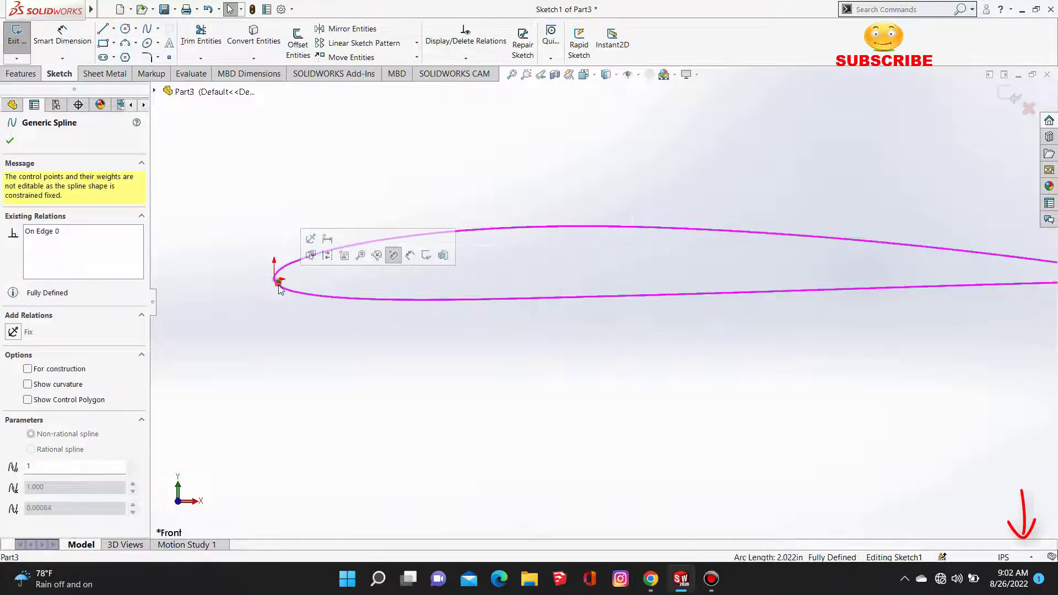
pyautogui.press('Escape')
pyautogui.press('Delete')
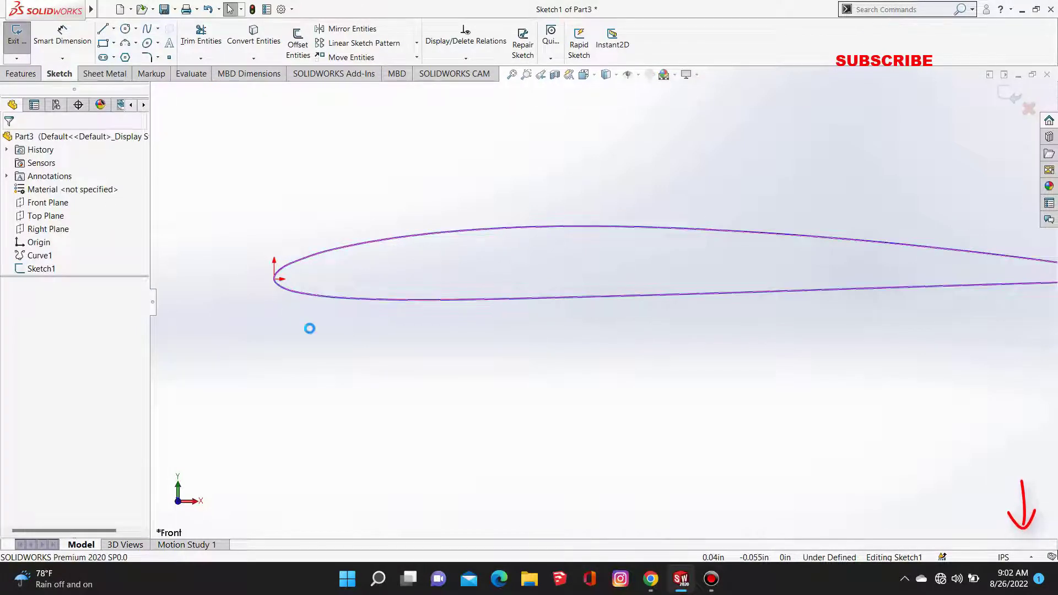
# Draw a construction centerline along the airfoil's chord from the origin at the leading edge to the trailing edge point.
pyautogui.scroll(3, 606, 368)
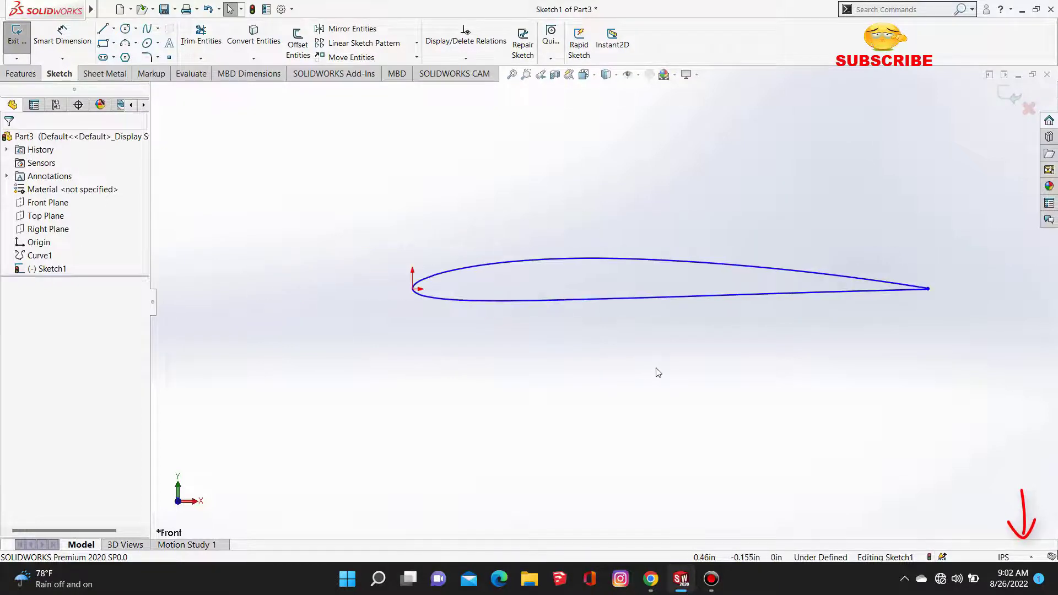
pyautogui.scroll(-2, 708, 277)
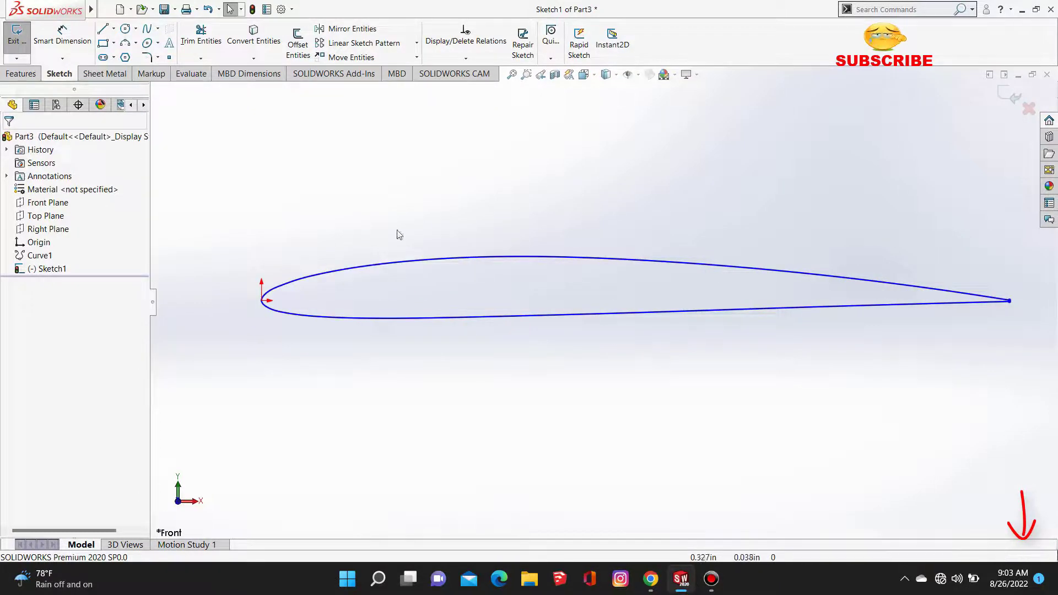
pyautogui.click(114, 29)
pyautogui.click(132, 43)
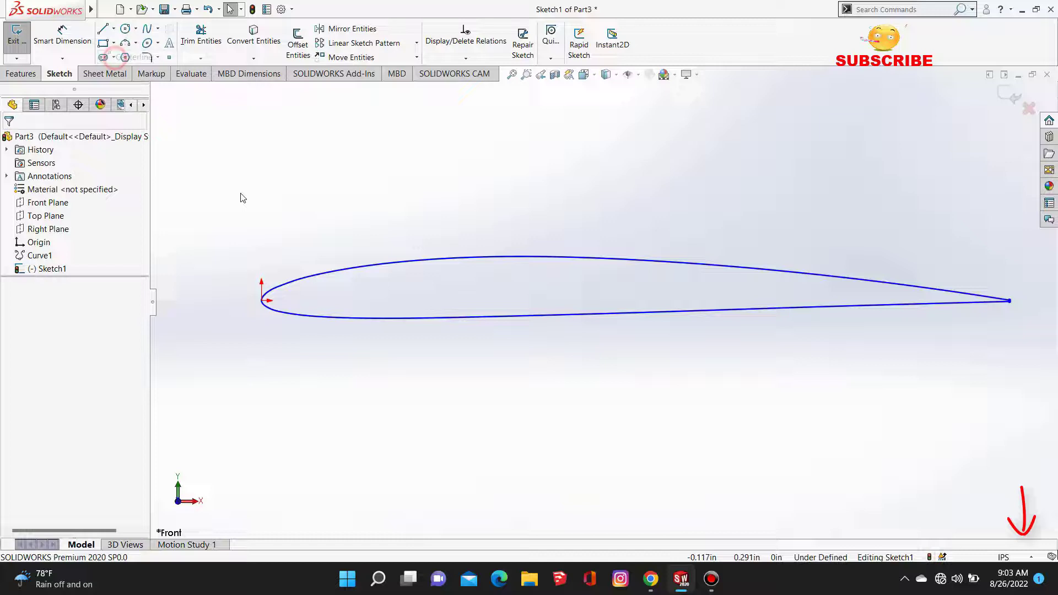
pyautogui.click(261, 300)
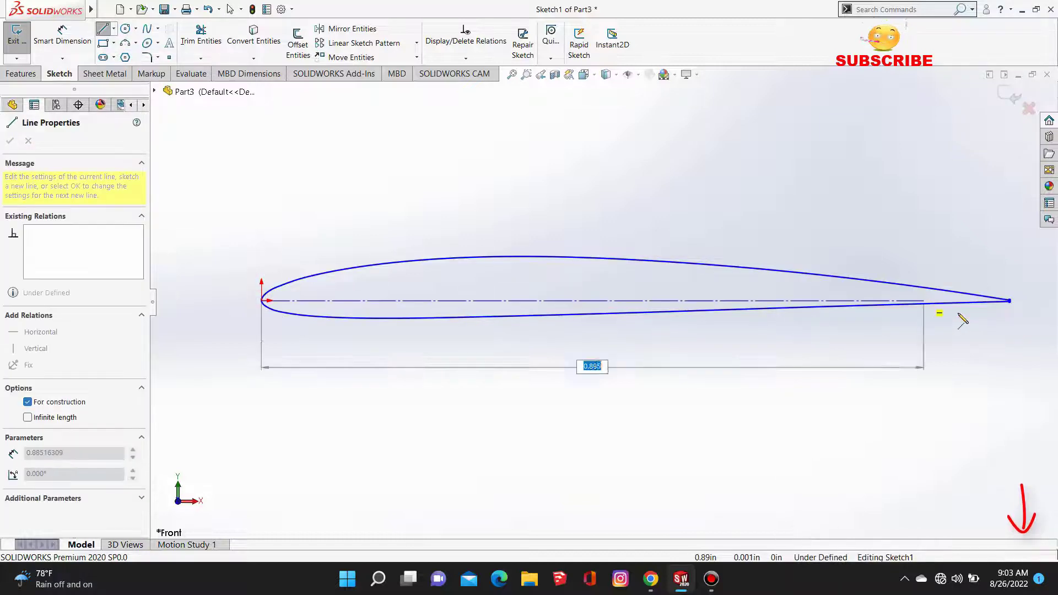
pyautogui.click(1009, 301)
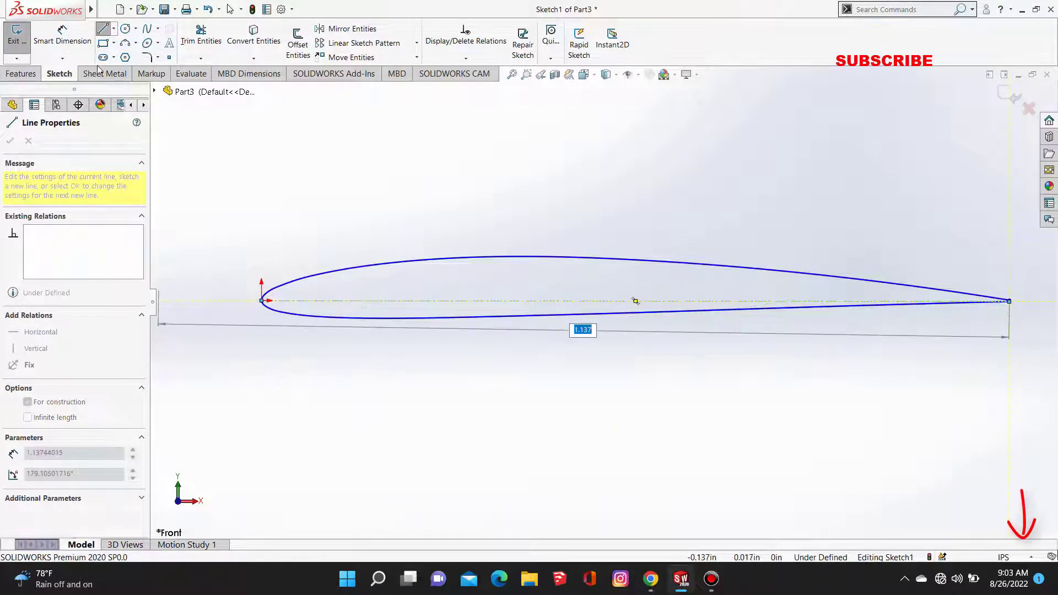
# Dimension the airfoil's chord between the leading and trailing edges and set it to 20 in.
pyautogui.click(63, 37)
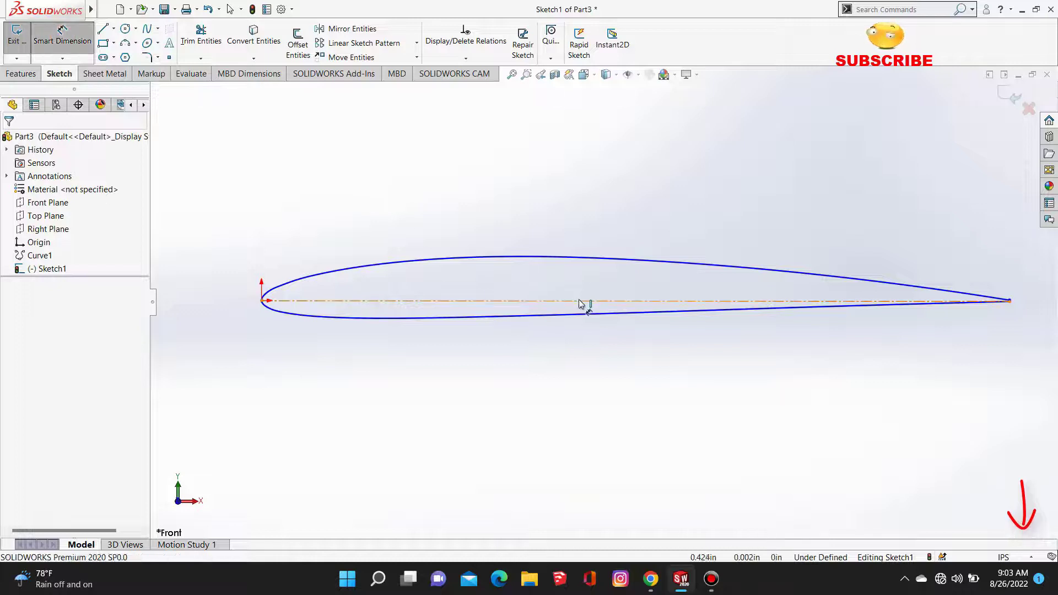
pyautogui.click(583, 176)
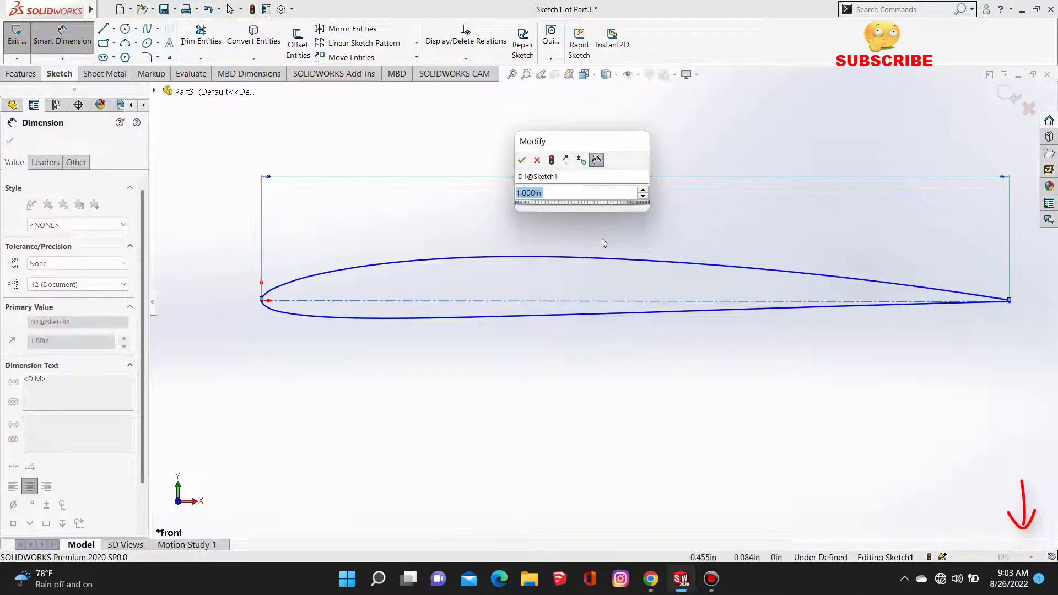
pyautogui.write('20')
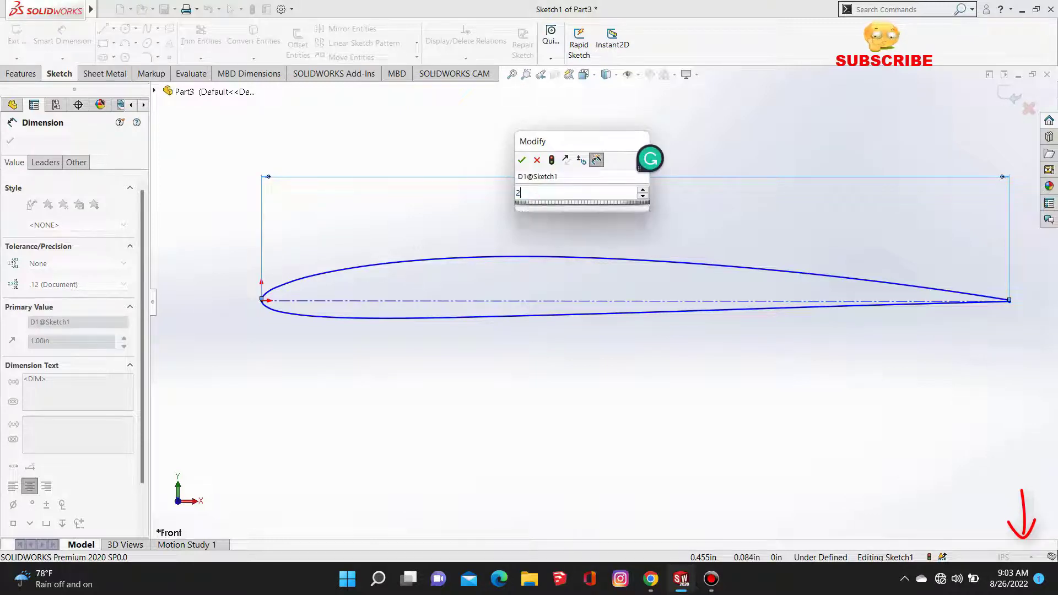
pyautogui.click(521, 161)
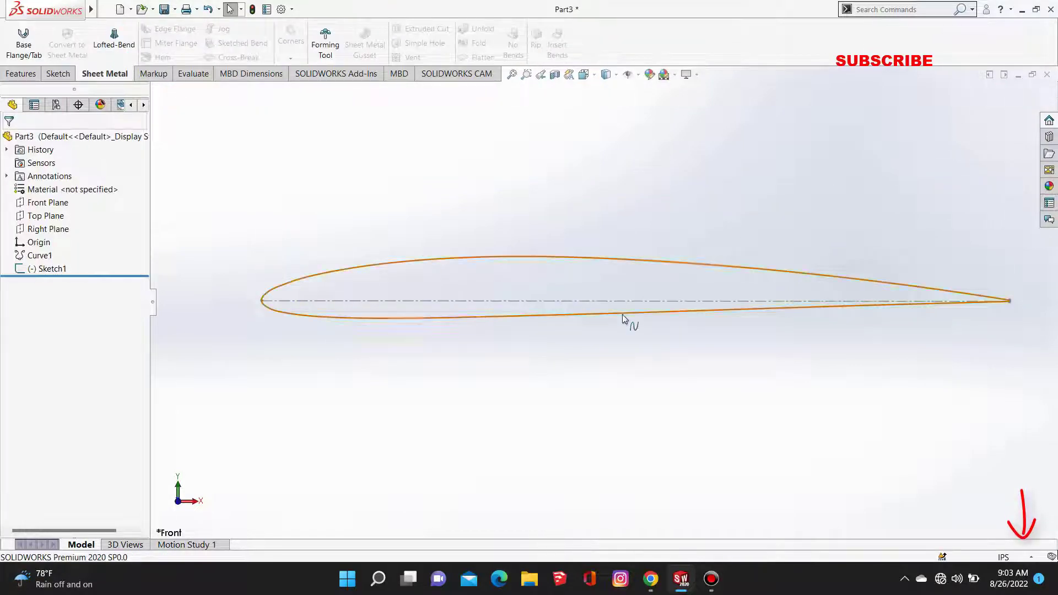
# Create a reference plane offset 50 in from the Front Plane with the offset direction flipped.
pyautogui.scroll(3, 625, 318)
pyautogui.moveTo(686, 258); pyautogui.dragTo(334, 345, button='middle')
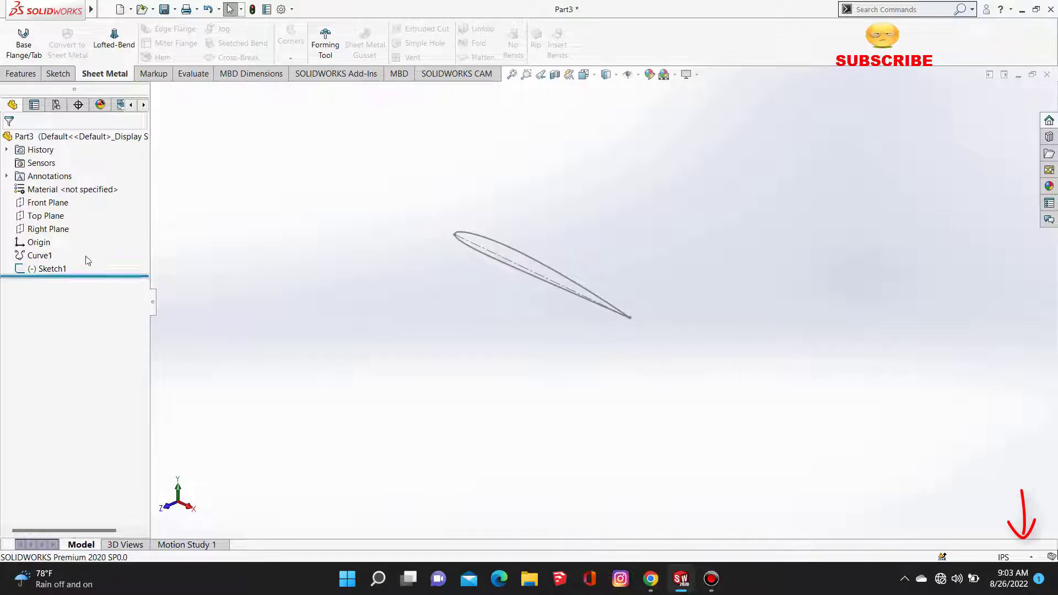
pyautogui.click(48, 202)
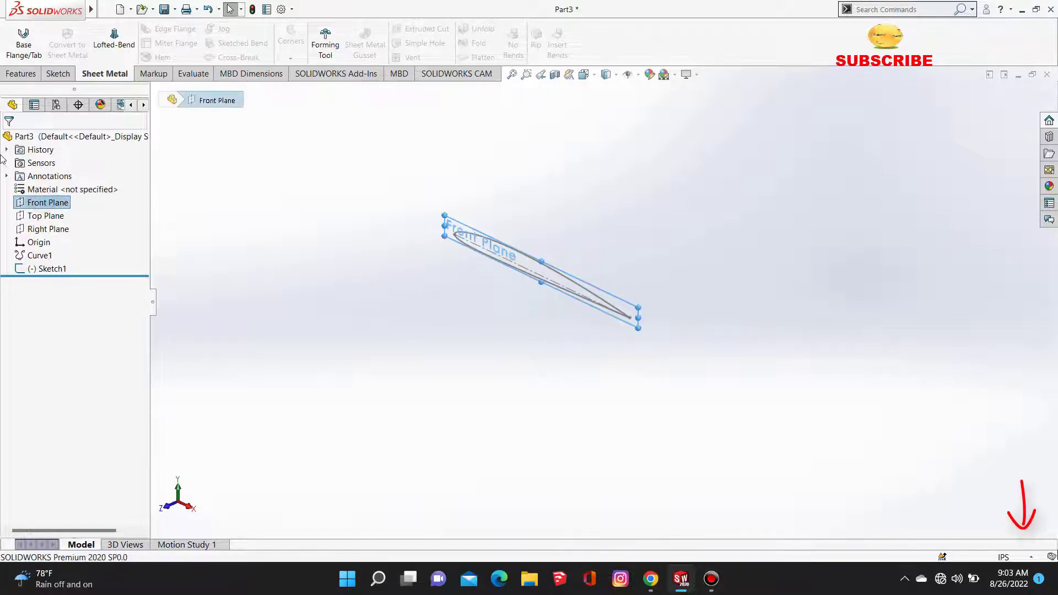
pyautogui.click(17, 77)
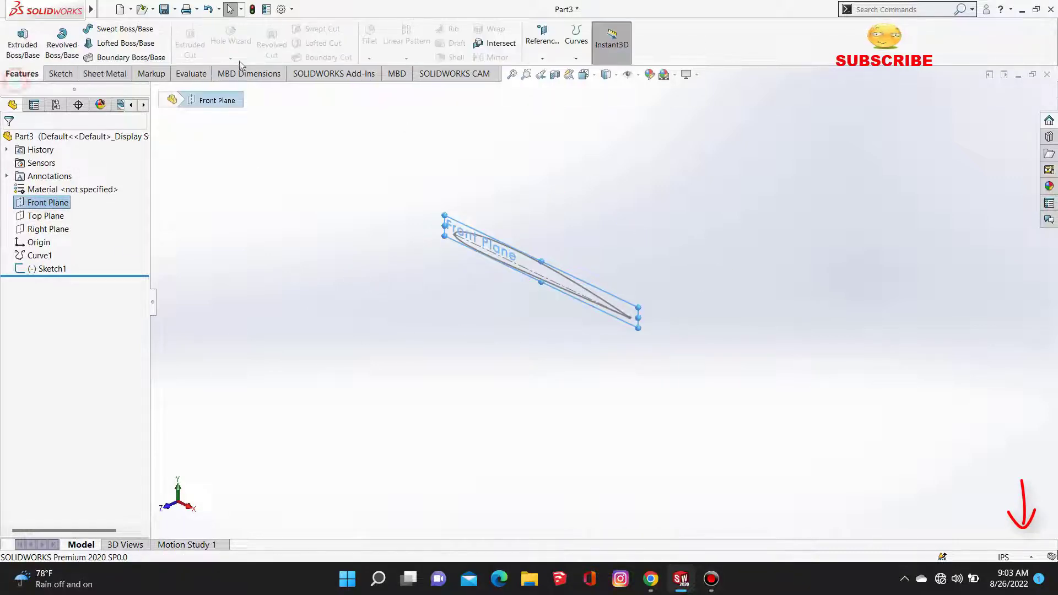
pyautogui.click(554, 56)
pyautogui.click(550, 71)
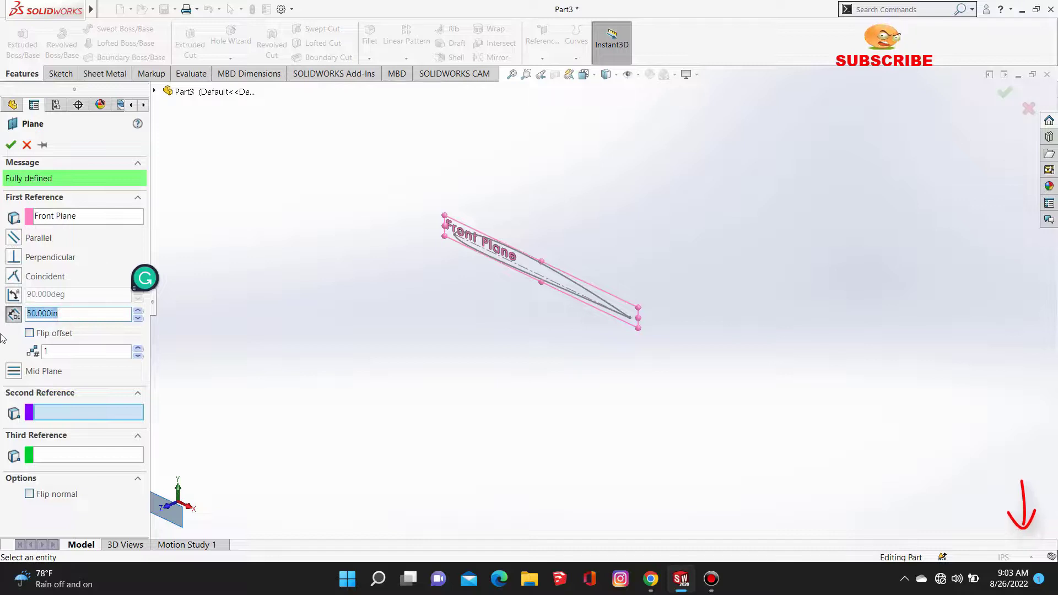
pyautogui.click(29, 332)
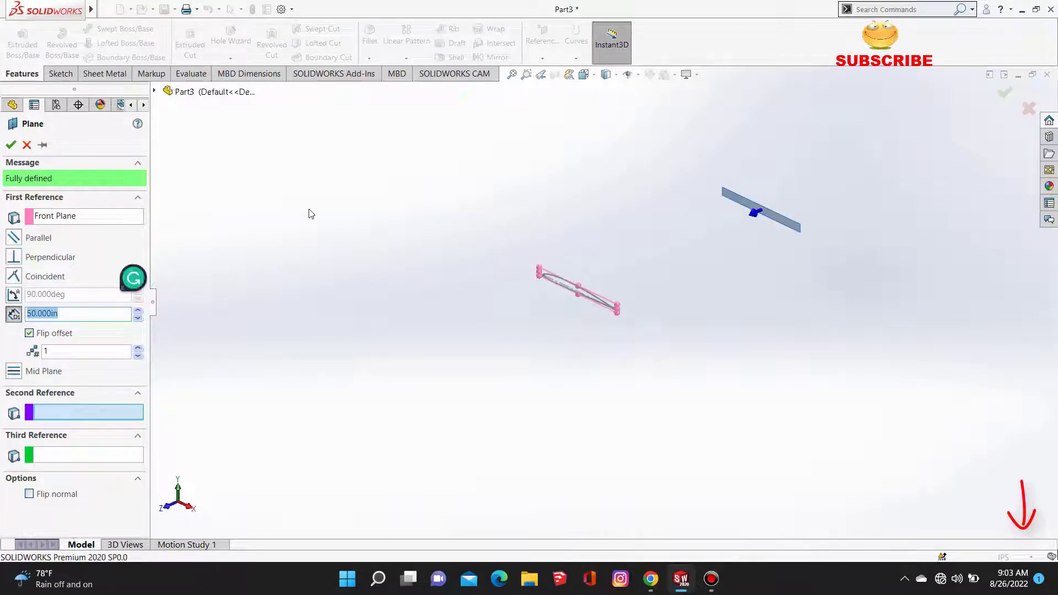
pyautogui.click(10, 145)
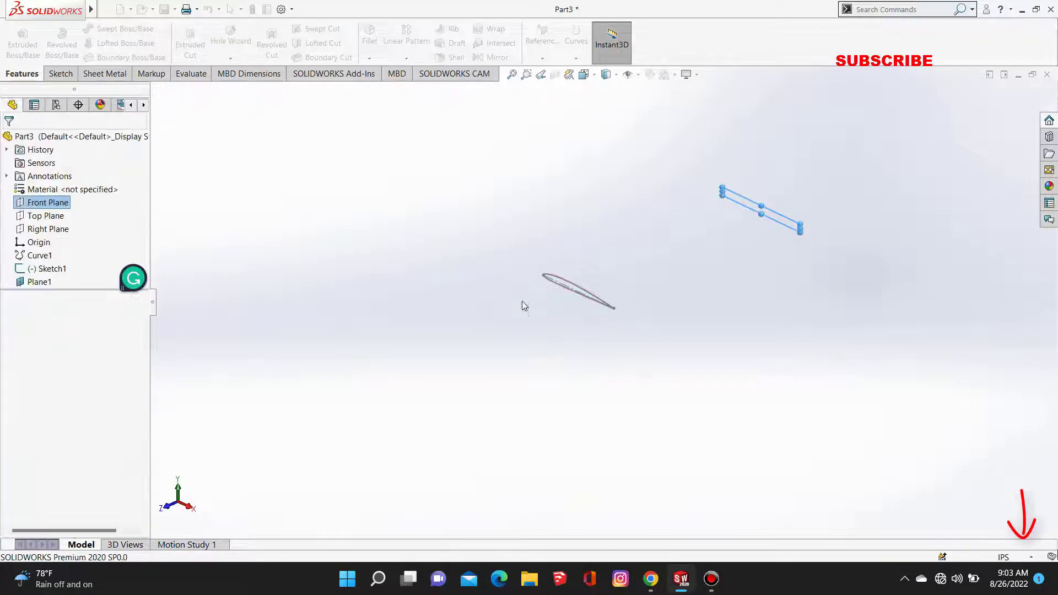
# Start a sketch on the new offset plane and convert the airfoil spline of the first sketch into it.
pyautogui.click(774, 214)
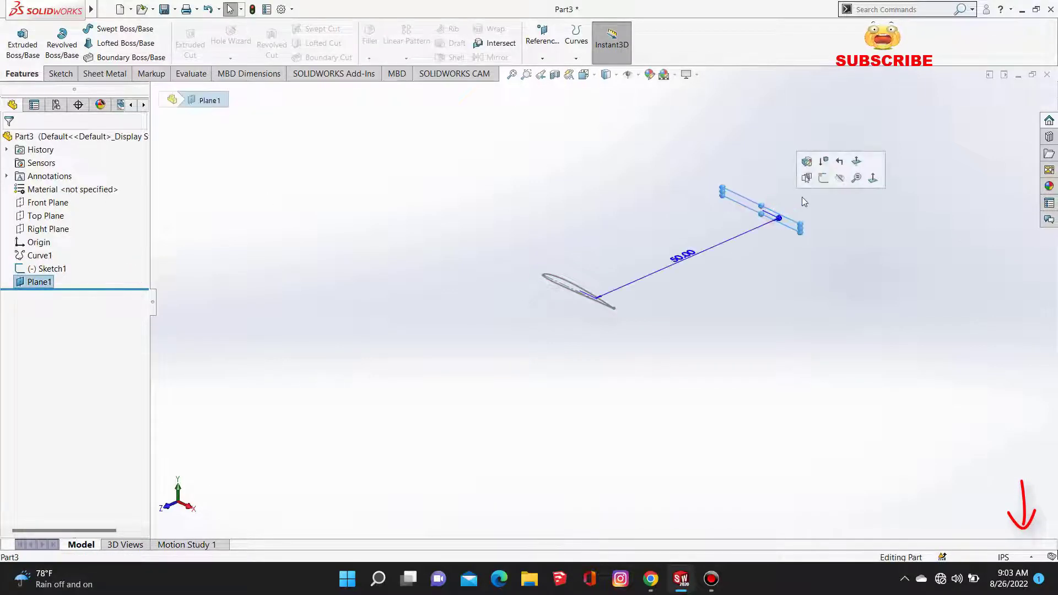
pyautogui.click(821, 178)
pyautogui.scroll(-3, 772, 166)
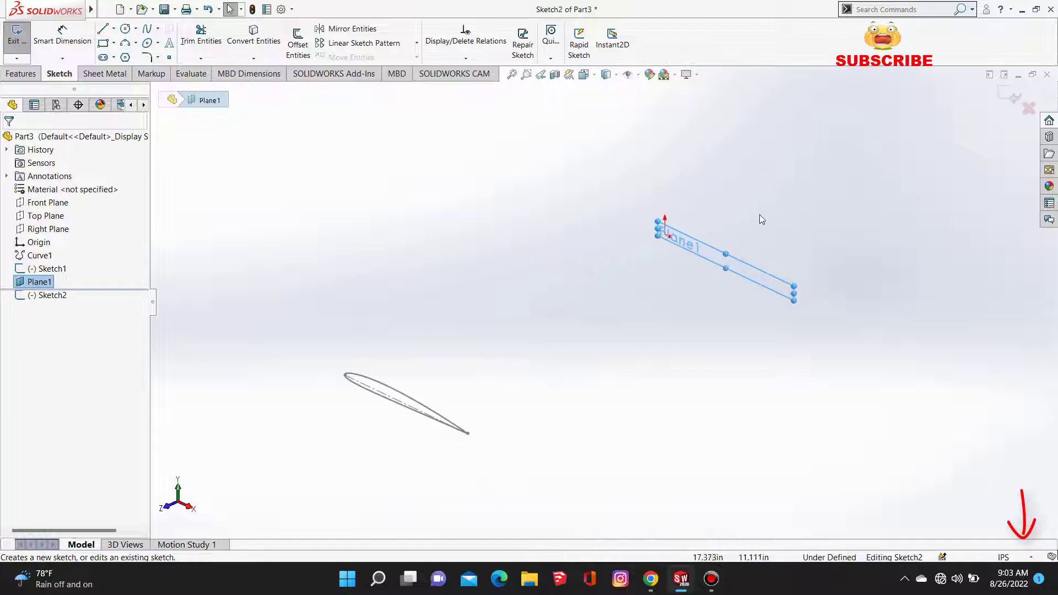
pyautogui.click(253, 34)
pyautogui.click(400, 393)
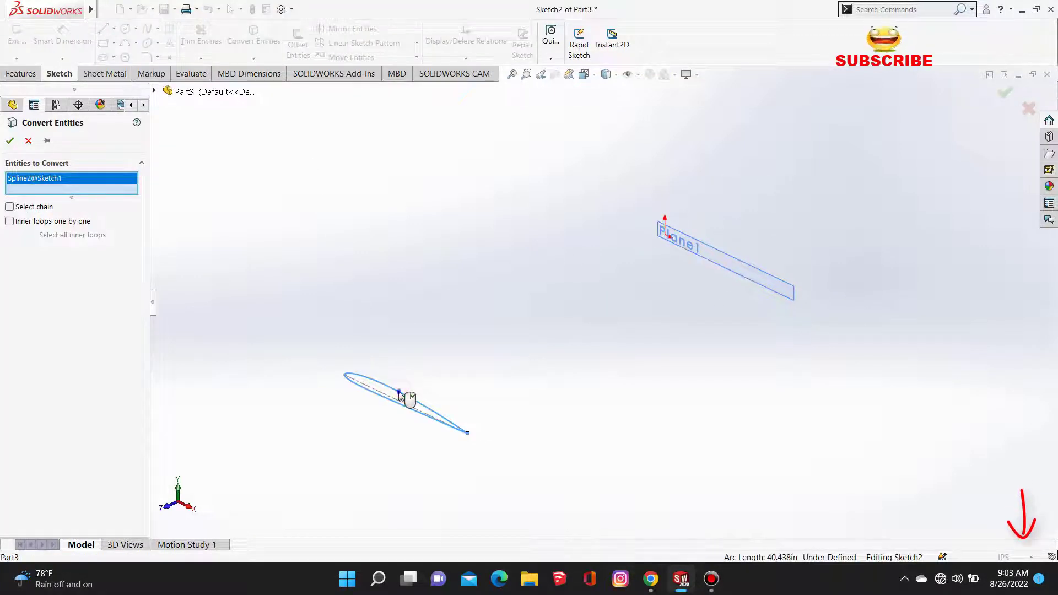
pyautogui.rightClick(400, 394)
pyautogui.scroll(-3, 758, 297)
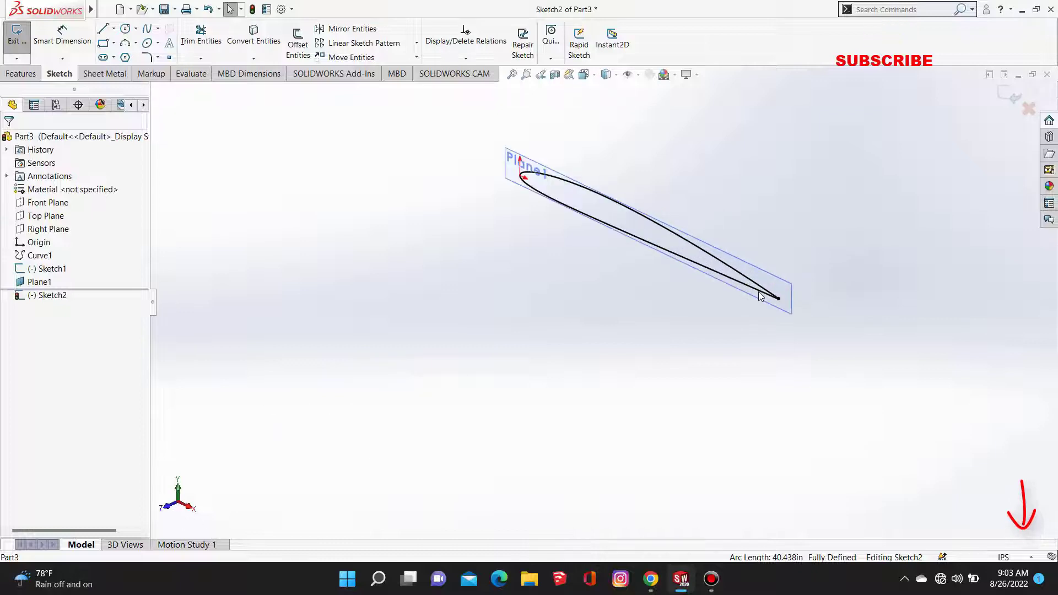
# View the sketch plane straight on and place a sketch point at the midpoint of the airfoil's chord centerline.
pyautogui.click(584, 75)
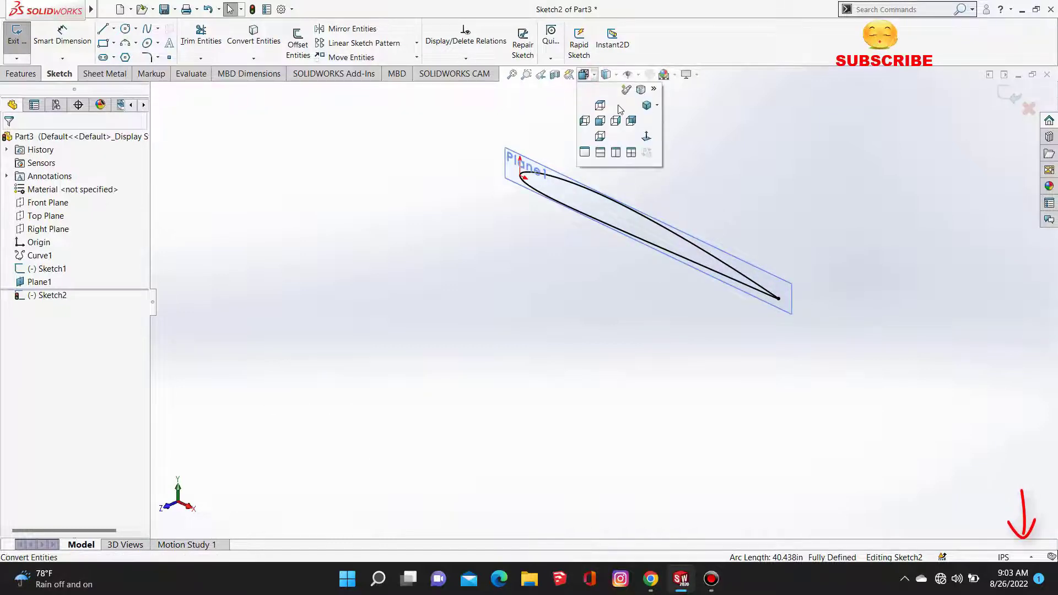
pyautogui.click(650, 145)
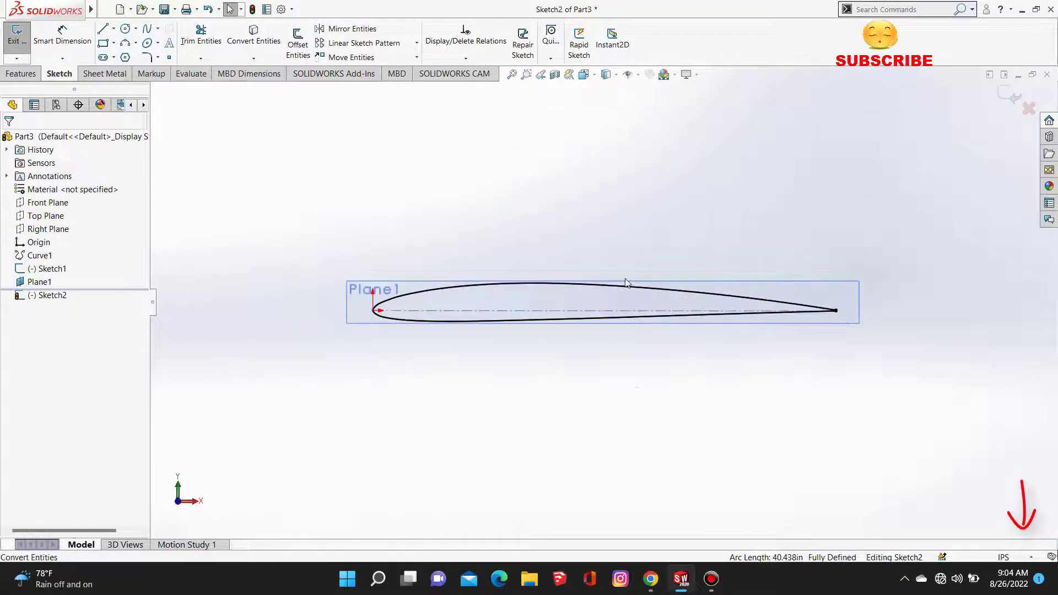
pyautogui.click(604, 312)
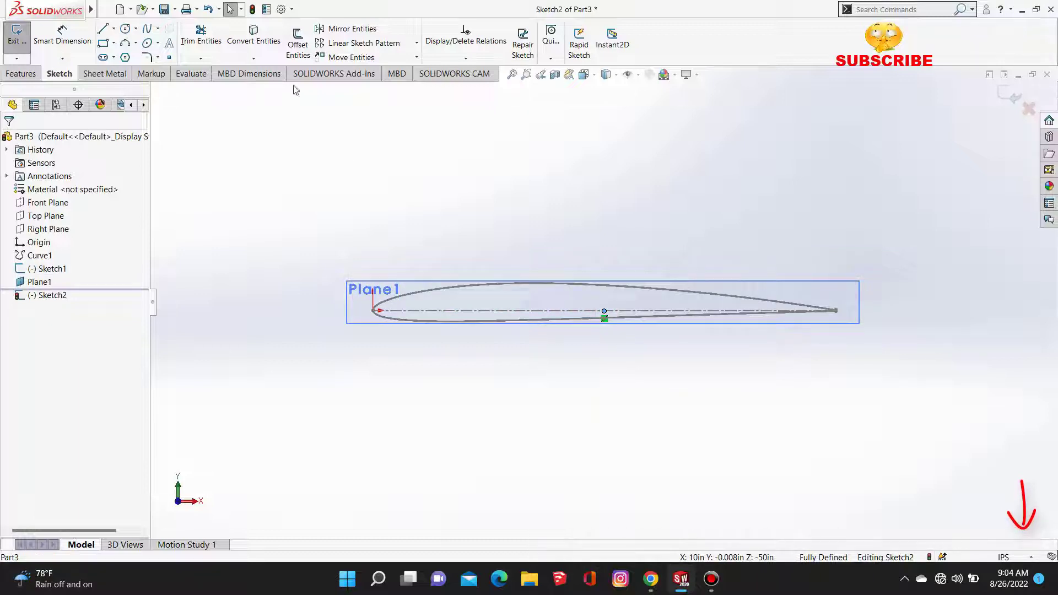
pyautogui.click(168, 57)
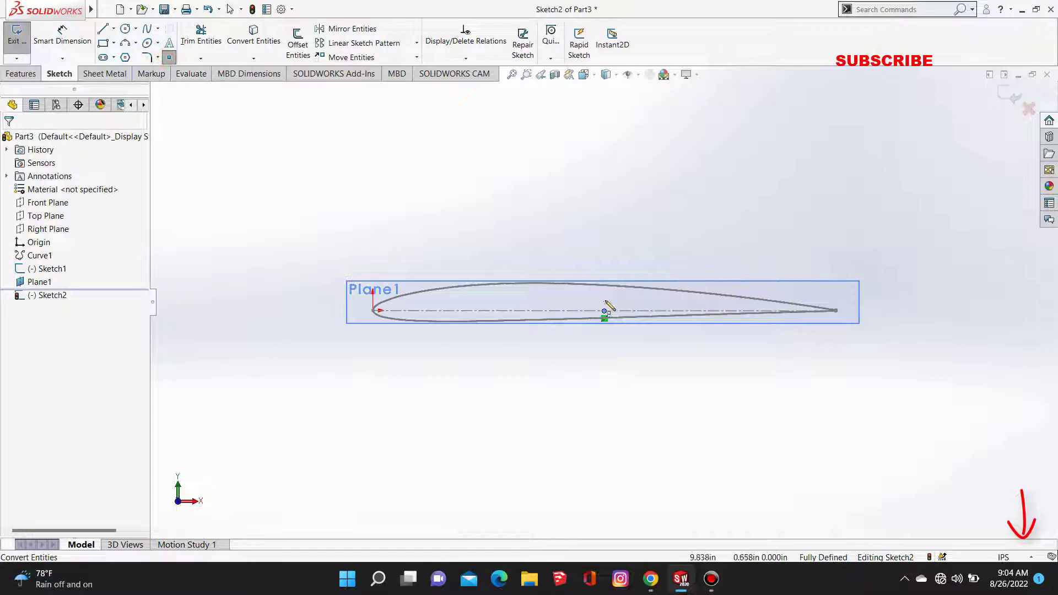
pyautogui.click(603, 311)
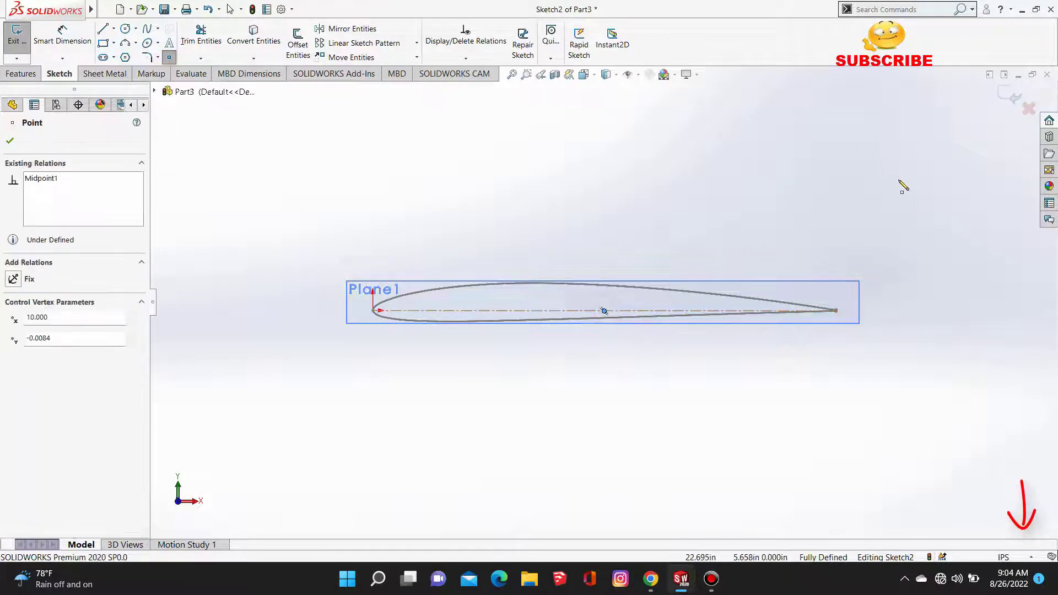
pyautogui.click(9, 142)
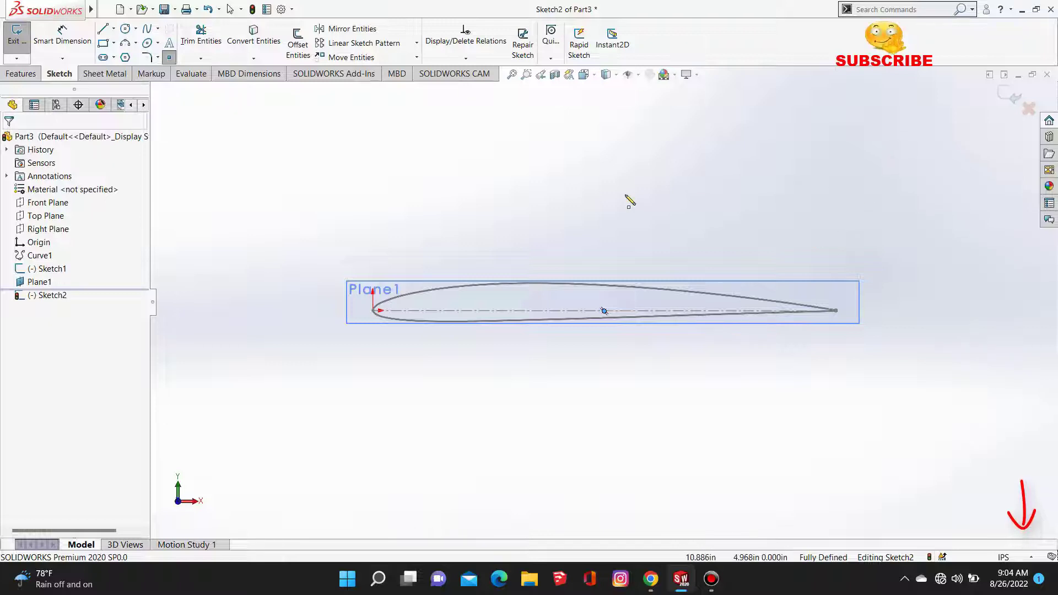
pyautogui.click(169, 57)
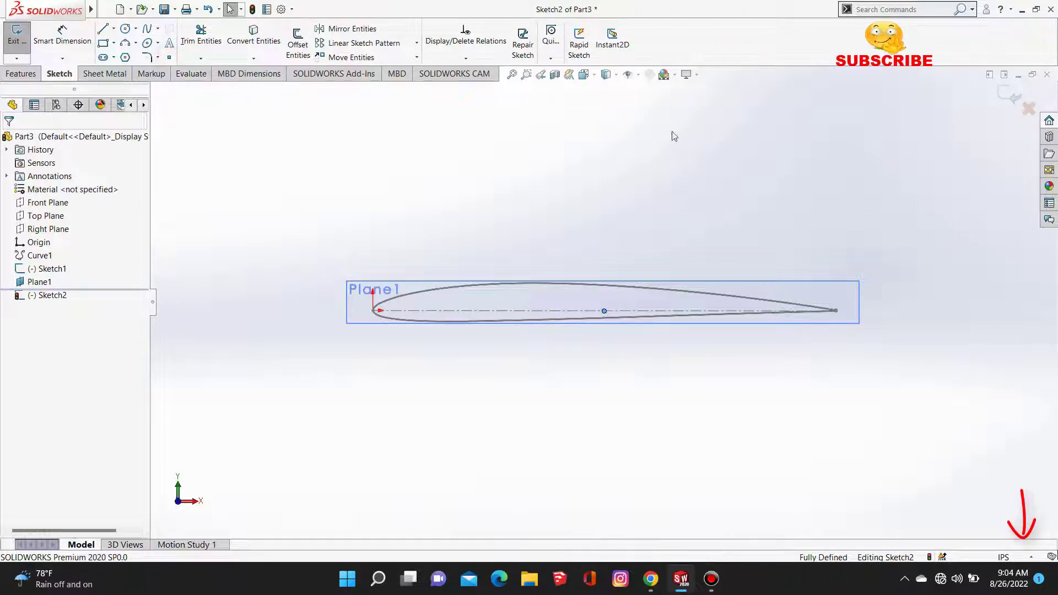
# Set up Scale Entities in the offset-plane sketch and remove the midpoint from the entities to scale.
pyautogui.click(416, 59)
pyautogui.click(356, 110)
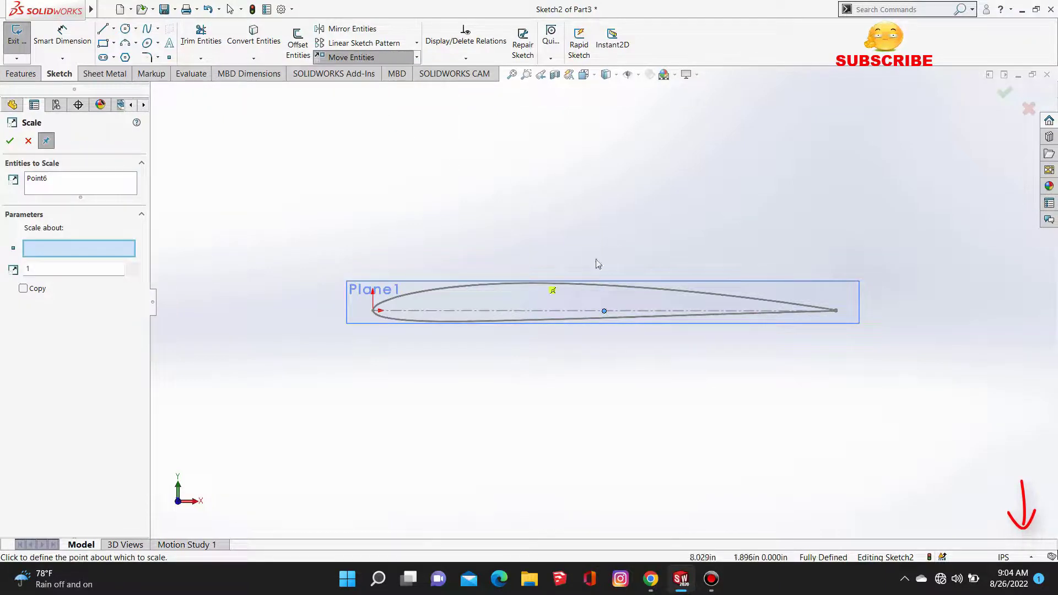
pyautogui.click(61, 186)
pyautogui.rightClick(61, 185)
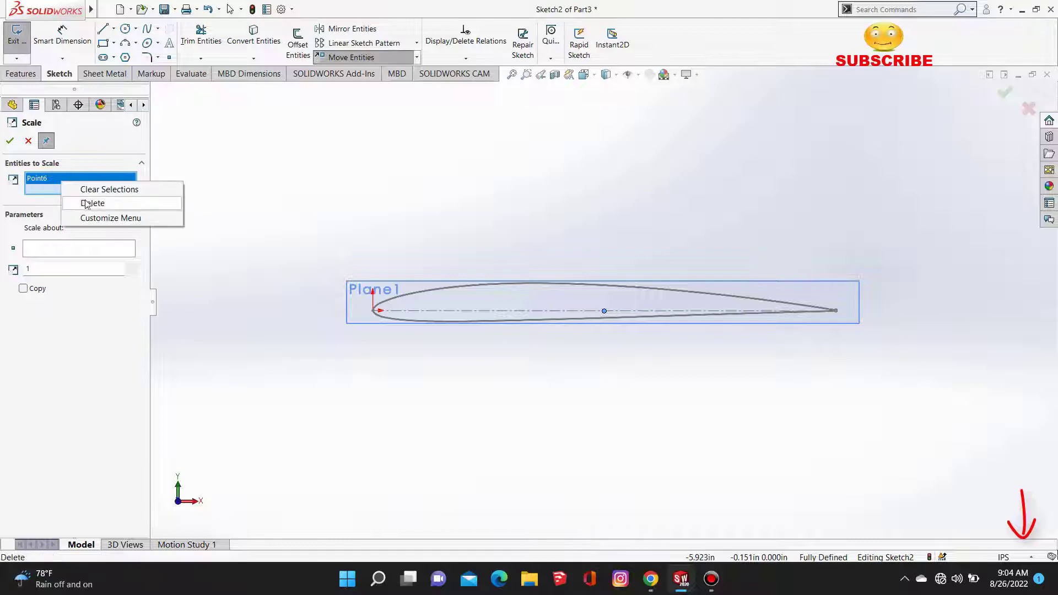
pyautogui.click(88, 203)
pyautogui.moveTo(599, 142)
pyautogui.mouseDown(button='middle')
pyautogui.moveTo(569, 222)
pyautogui.moveTo(579, 230)
pyautogui.moveTo(722, 217)
pyautogui.moveTo(763, 142)
pyautogui.mouseUp(button='middle')
pyautogui.scroll(-4, 762, 142)
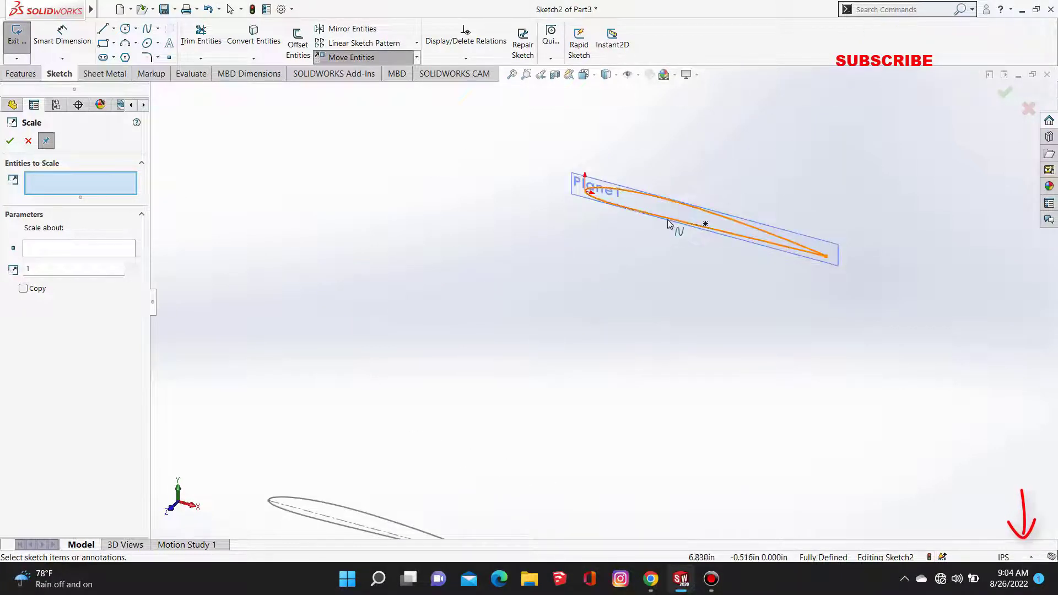
# Scale the converted airfoil spline by a factor of 0.6 about the chord midpoint, and exit the sketch.
pyautogui.click(668, 226)
pyautogui.click(80, 252)
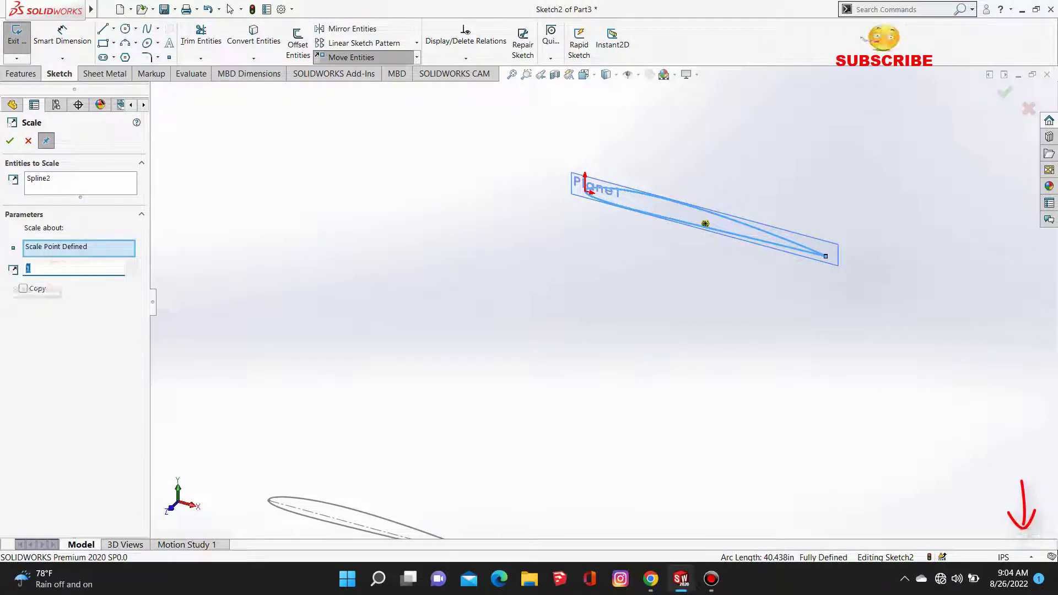
pyautogui.write('0.6')
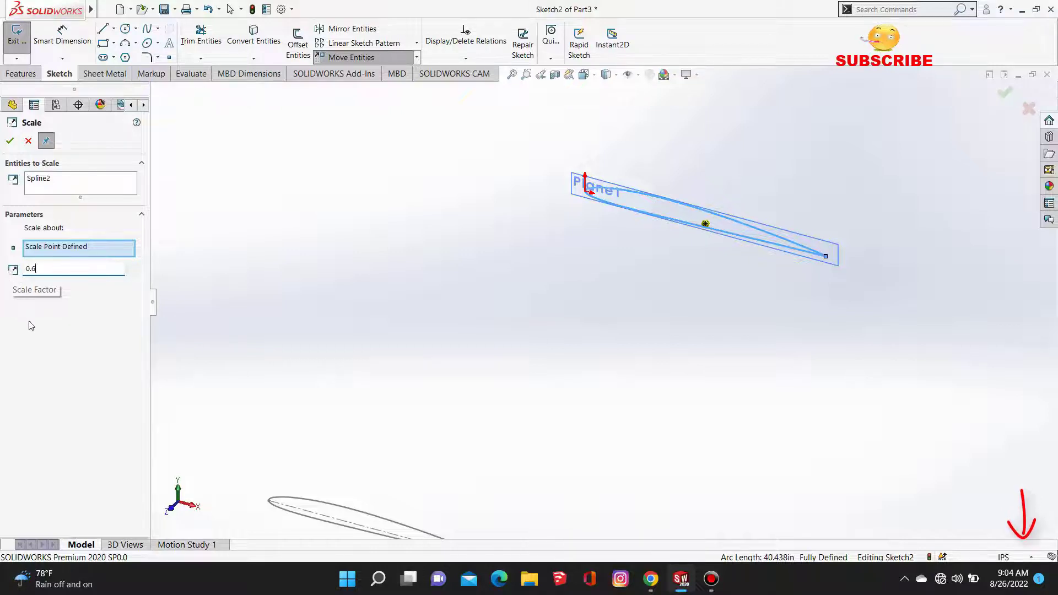
pyautogui.click(87, 342)
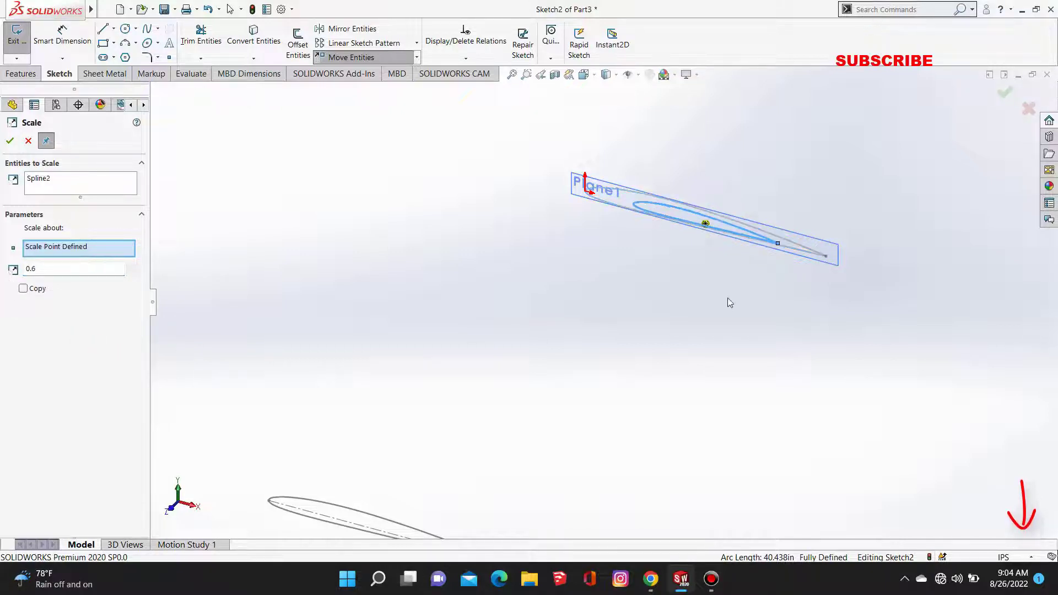
pyautogui.click(9, 141)
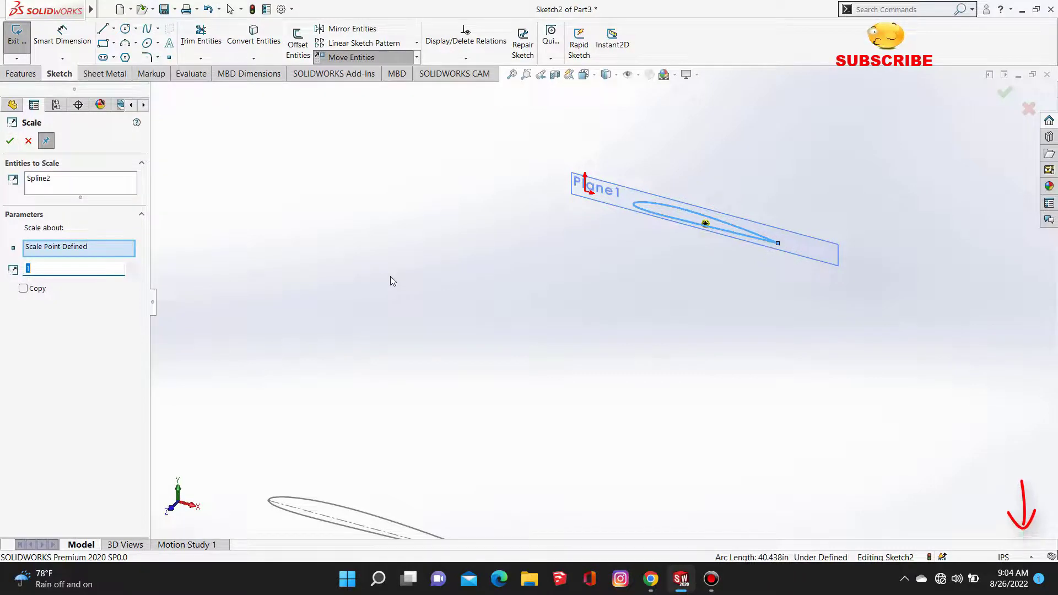
pyautogui.click(10, 140)
pyautogui.click(533, 263)
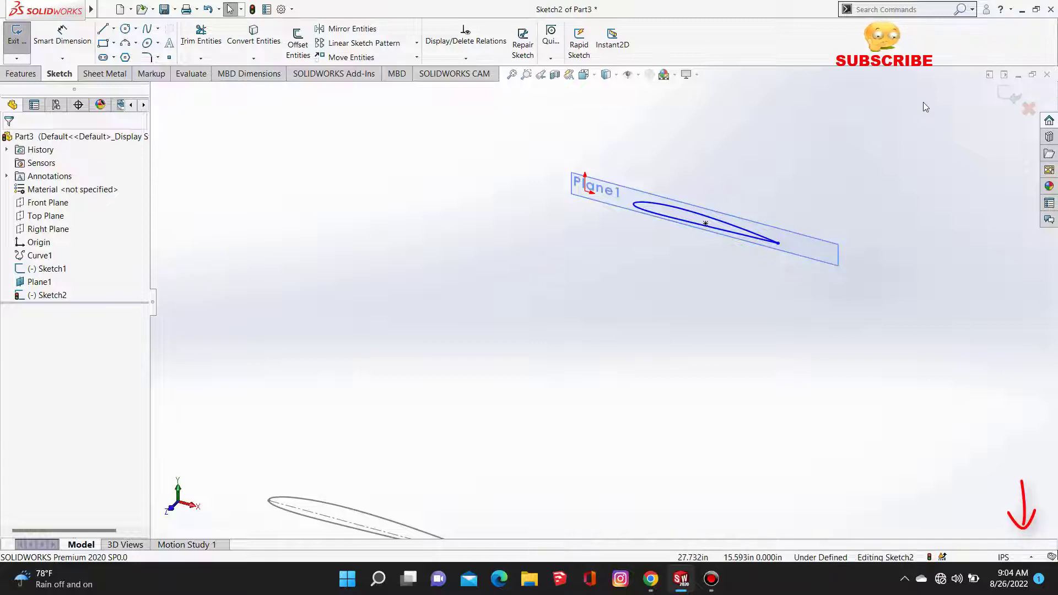
pyautogui.click(1009, 97)
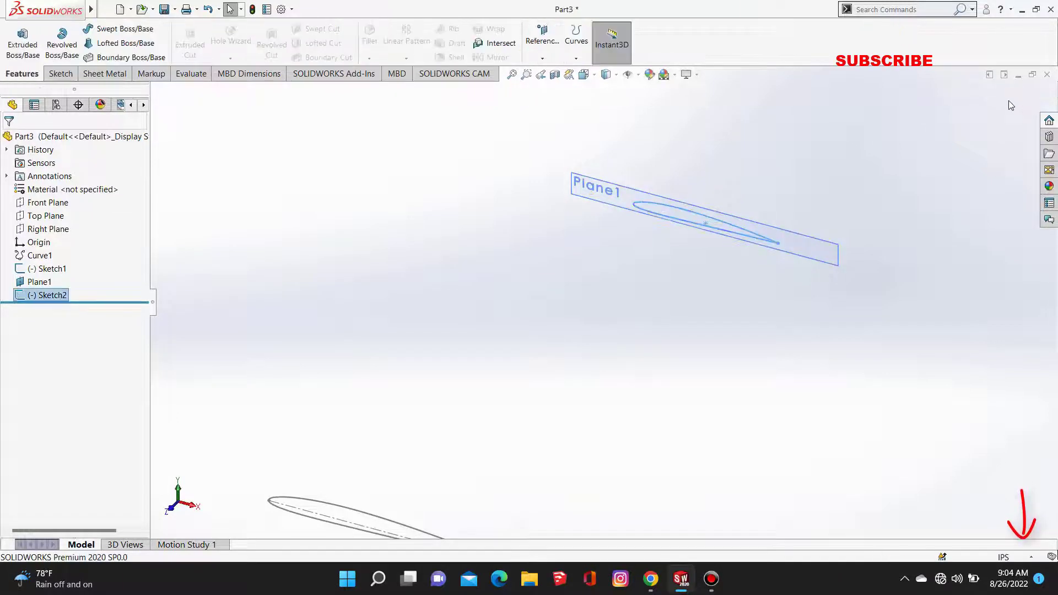
# Hide the offset reference plane that carries the tip airfoil sketch.
pyautogui.click(837, 253)
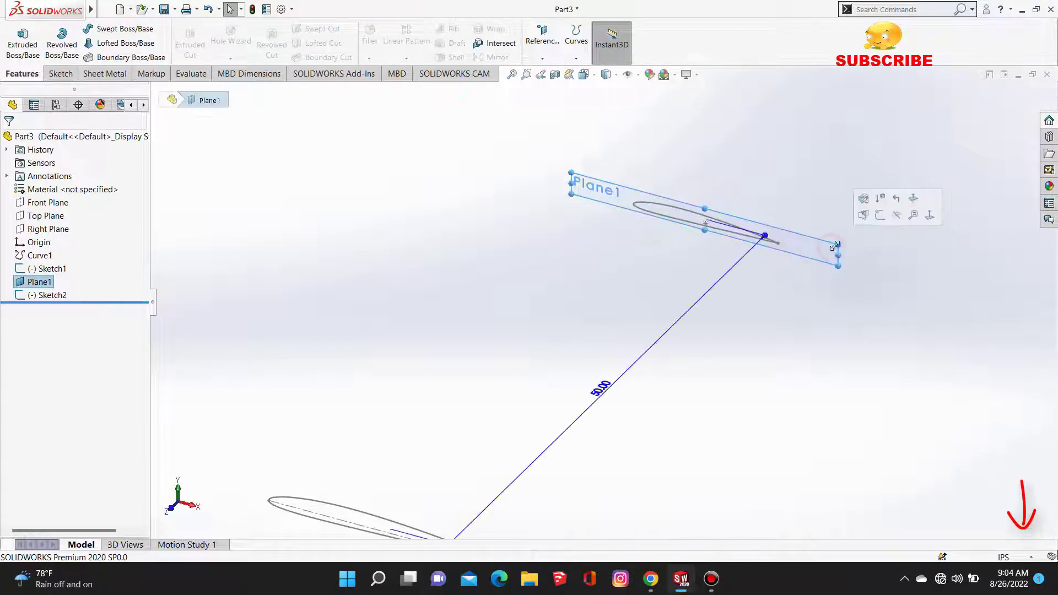
pyautogui.click(863, 202)
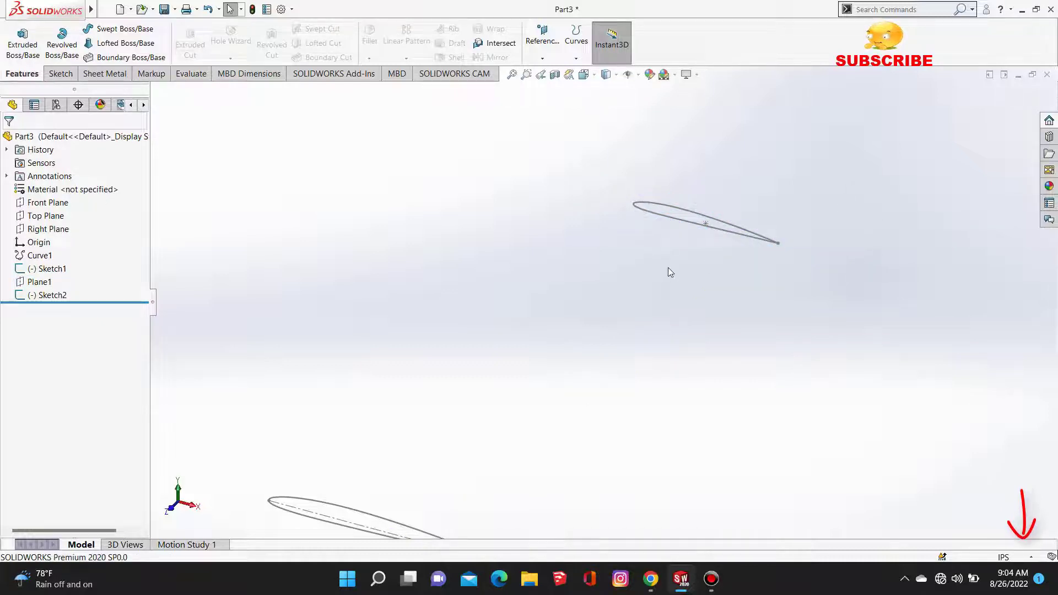
pyautogui.moveTo(670, 271)
pyautogui.mouseDown(button='middle')
pyautogui.moveTo(529, 366)
pyautogui.moveTo(553, 328)
pyautogui.moveTo(672, 290)
pyautogui.moveTo(726, 291)
pyautogui.moveTo(578, 300)
pyautogui.moveTo(609, 278)
pyautogui.moveTo(547, 303)
pyautogui.moveTo(529, 333)
pyautogui.mouseUp(button='middle')
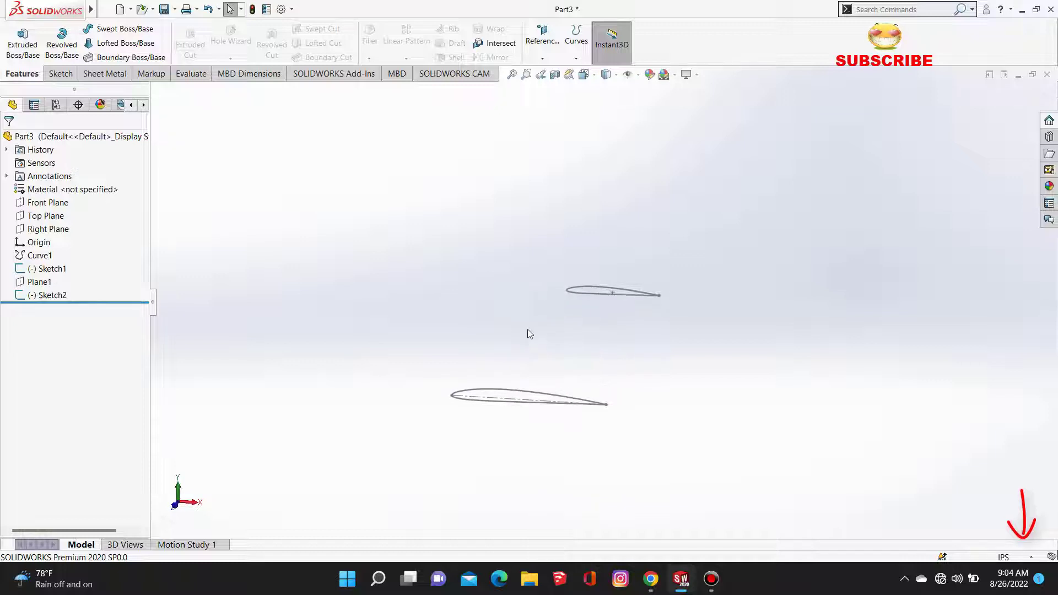
# Start a sheet metal Lofted Bends feature using the Formed manufacturing method.
pyautogui.click(107, 73)
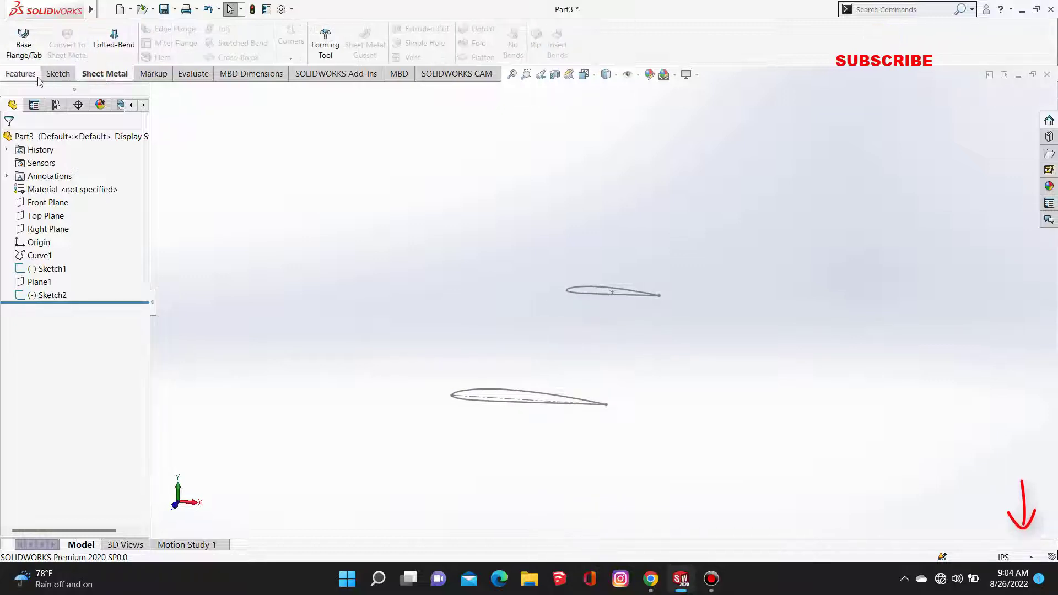
pyautogui.rightClick(116, 76)
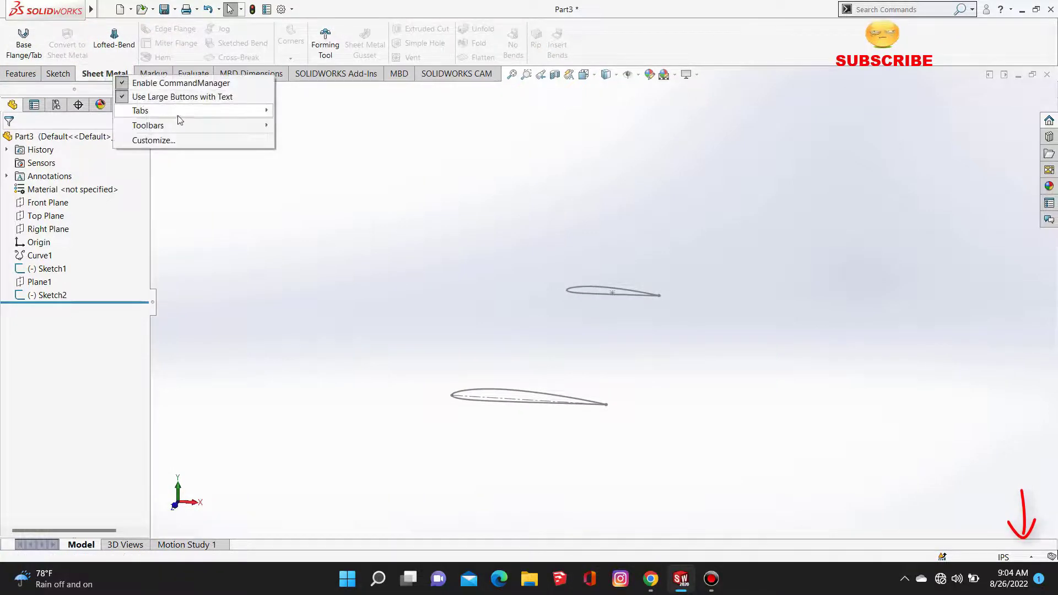
pyautogui.moveTo(177, 113)
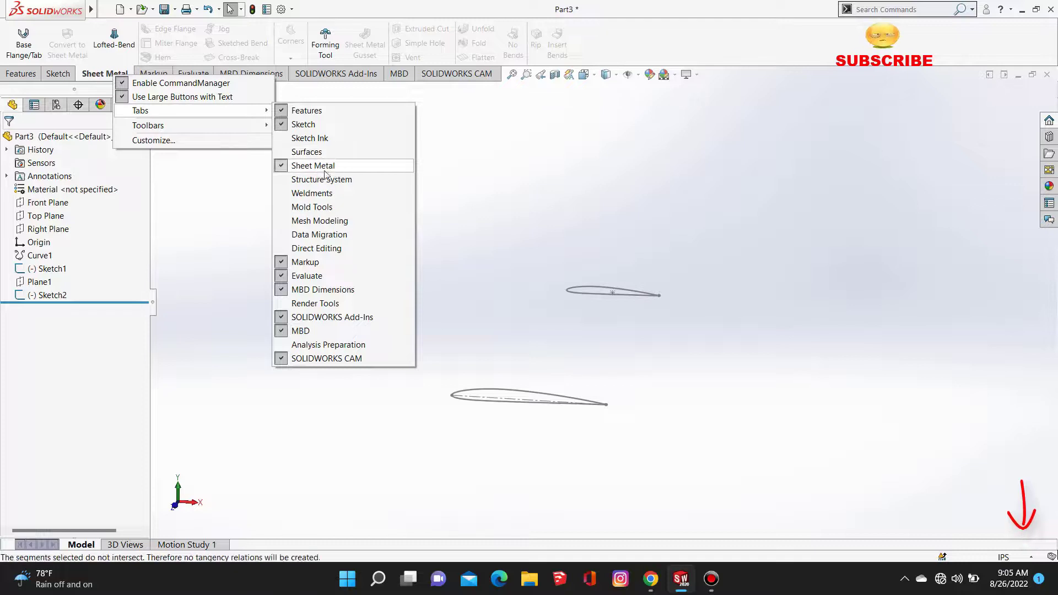
pyautogui.click(212, 176)
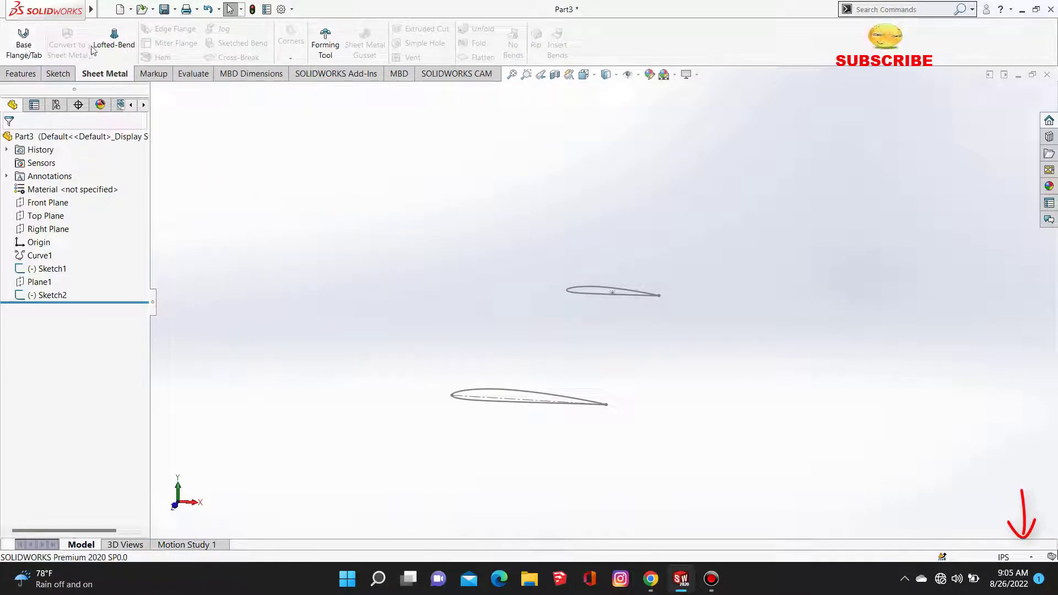
pyautogui.click(114, 46)
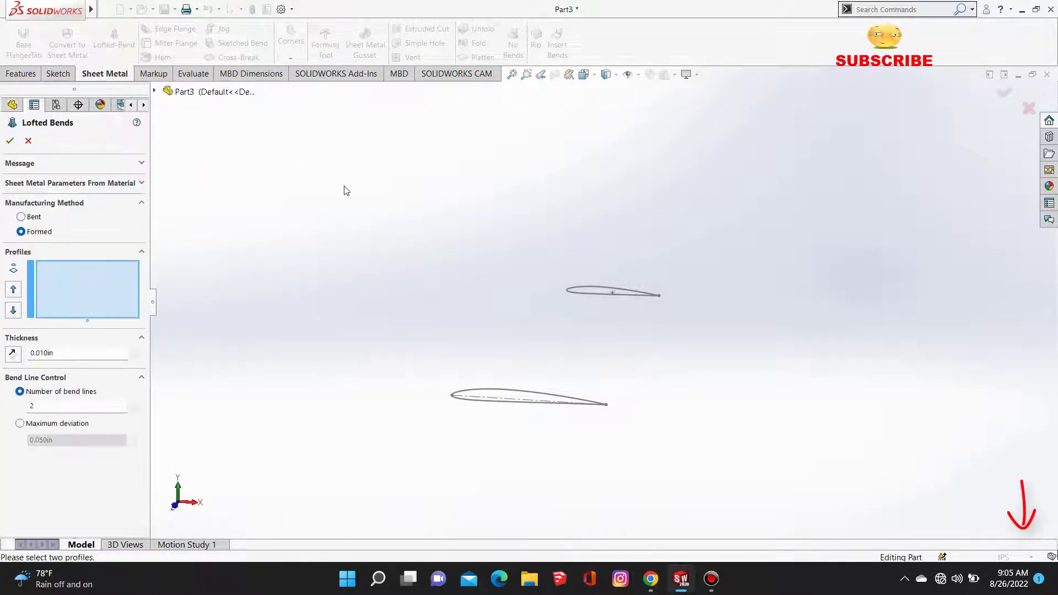
pyautogui.click(22, 217)
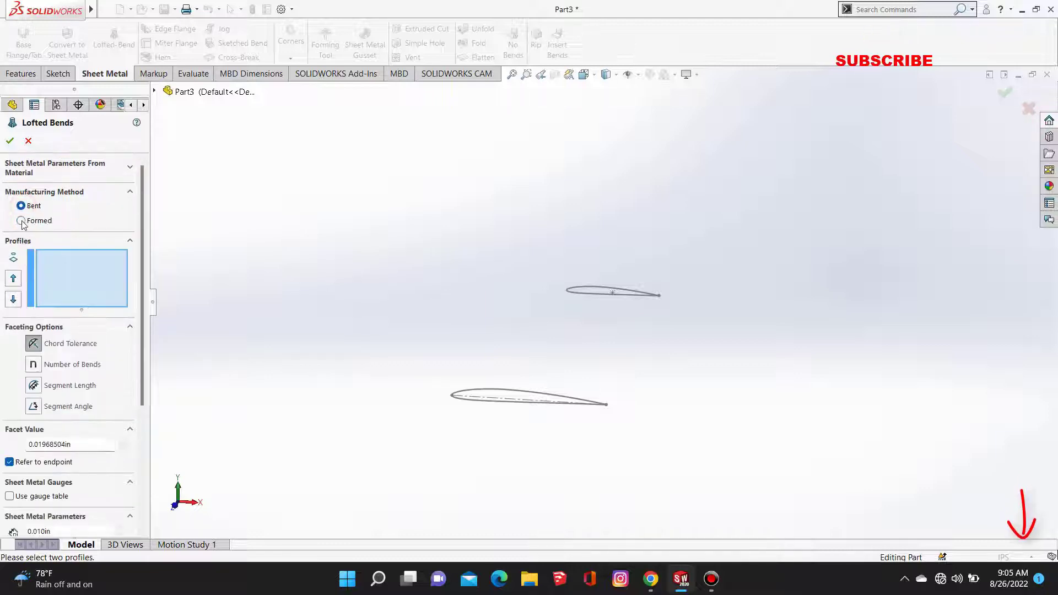
pyautogui.click(20, 232)
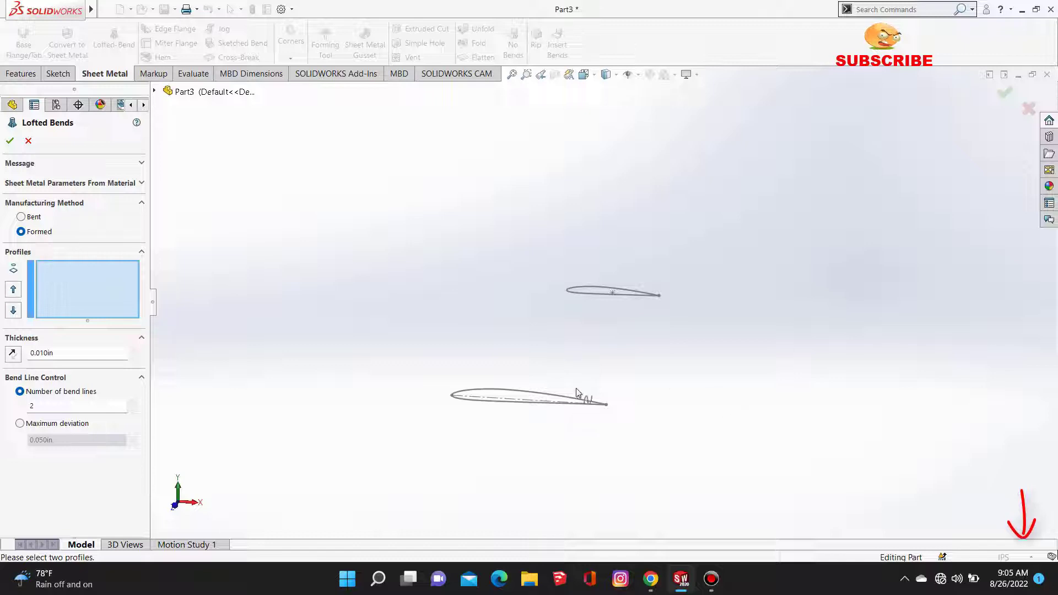
# Pick the larger root airfoil sketch at its trailing-edge endpoint as the first lofted-bend profile.
pyautogui.scroll(-3, 299, 403)
pyautogui.scroll(-4, 909, 388)
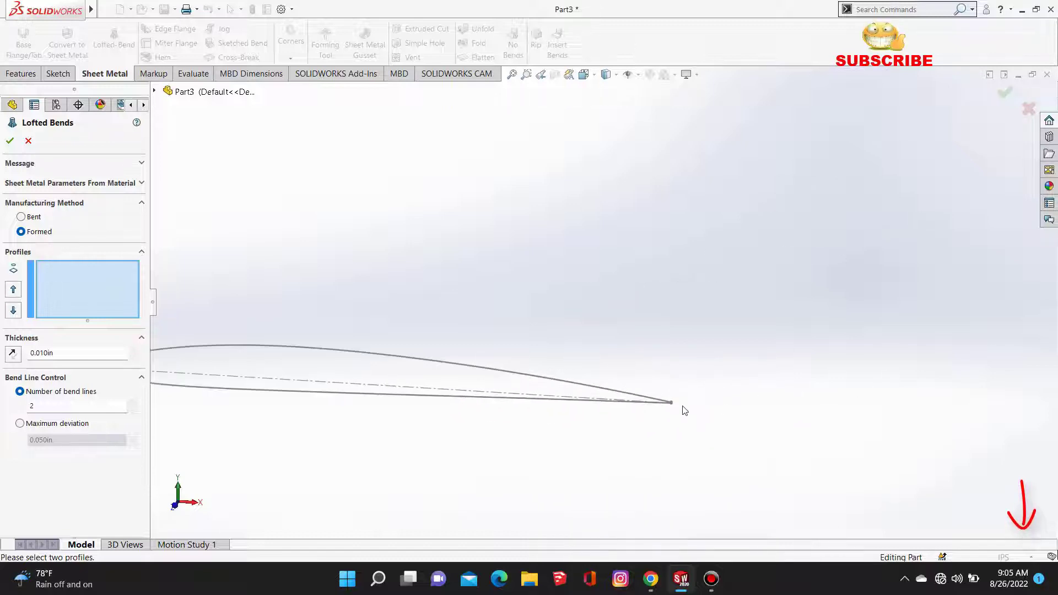
pyautogui.scroll(-3, 683, 399)
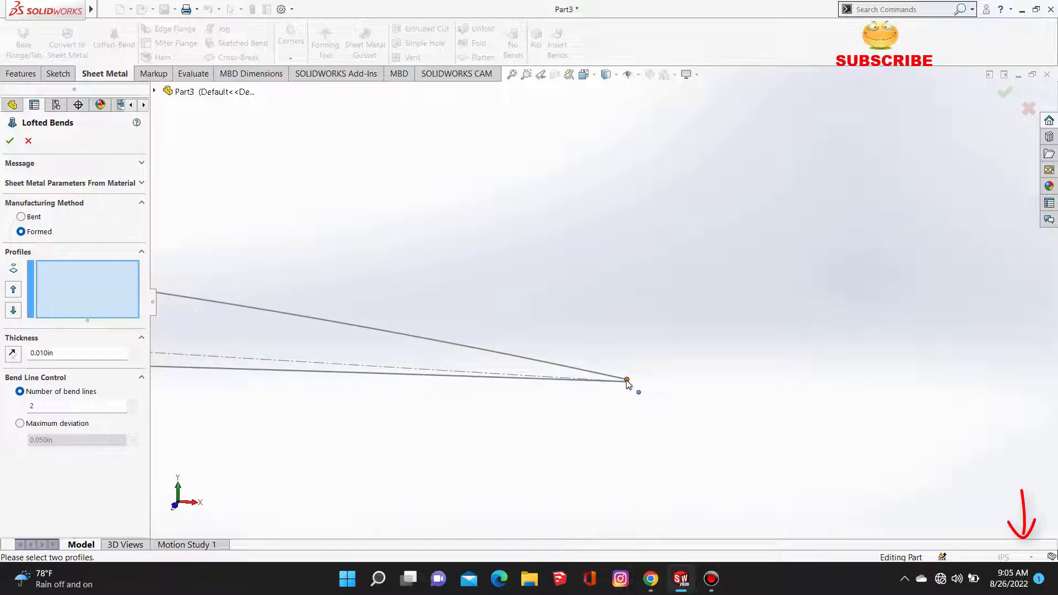
pyautogui.click(627, 380)
pyautogui.scroll(4, 795, 306)
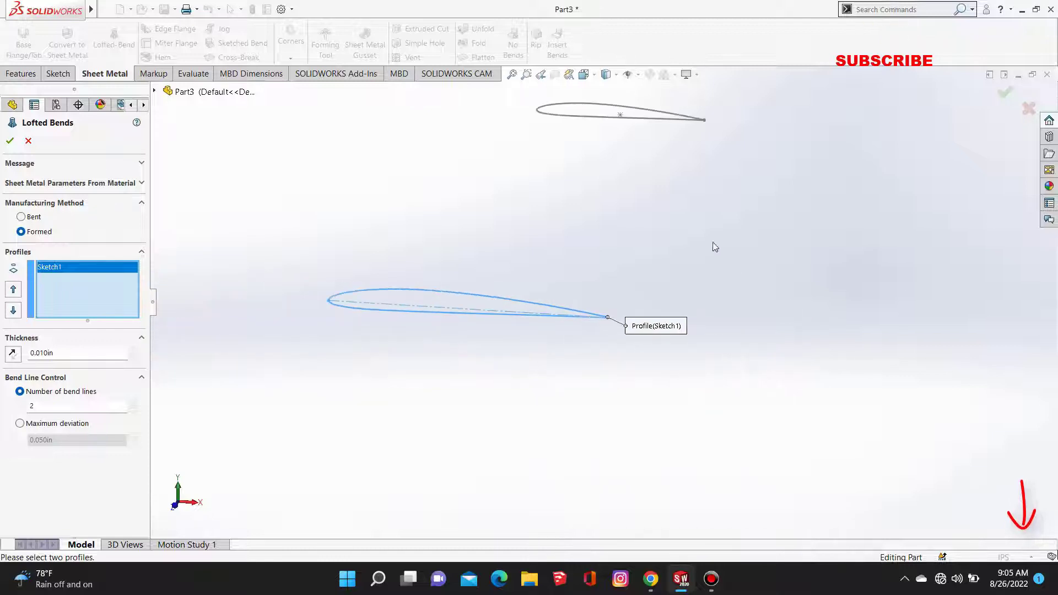
# Add the tip airfoil sketch at its matching trailing-edge endpoint and create the lofted bend, 0.010 in thick with 2 bend lines.
pyautogui.scroll(-8, 716, 116)
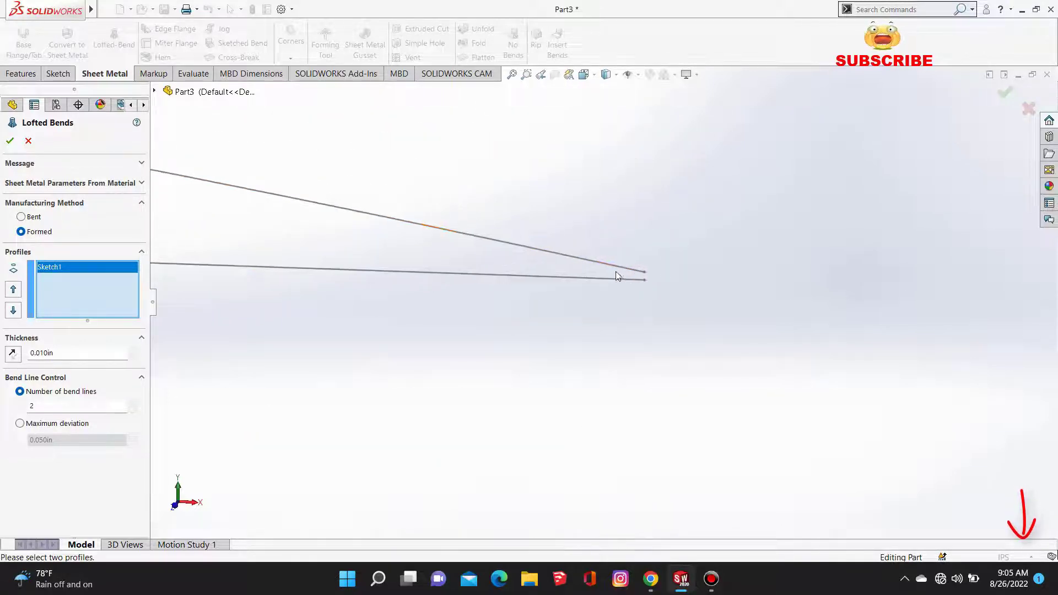
pyautogui.scroll(-2, 686, 287)
pyautogui.click(684, 287)
pyautogui.scroll(3, 650, 381)
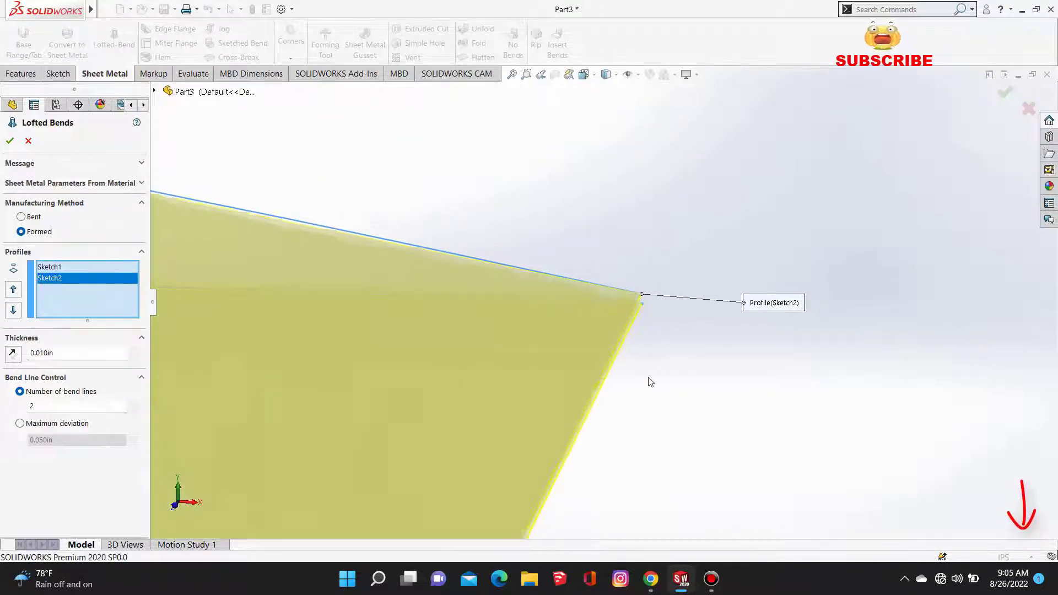
pyautogui.scroll(3, 650, 381)
pyautogui.moveTo(649, 378); pyautogui.dragTo(405, 403, button='middle')
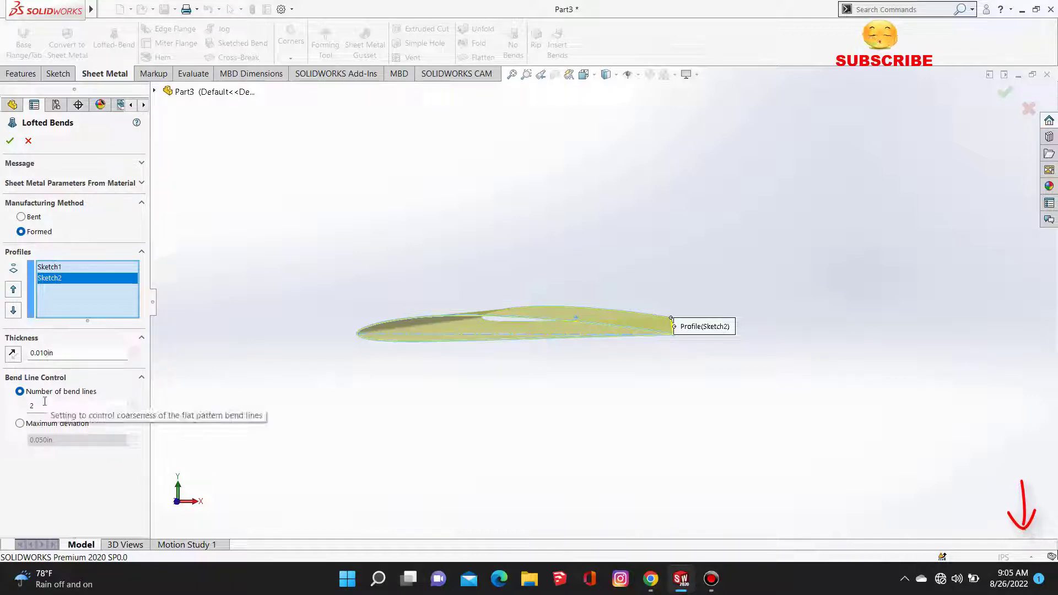
pyautogui.click(9, 141)
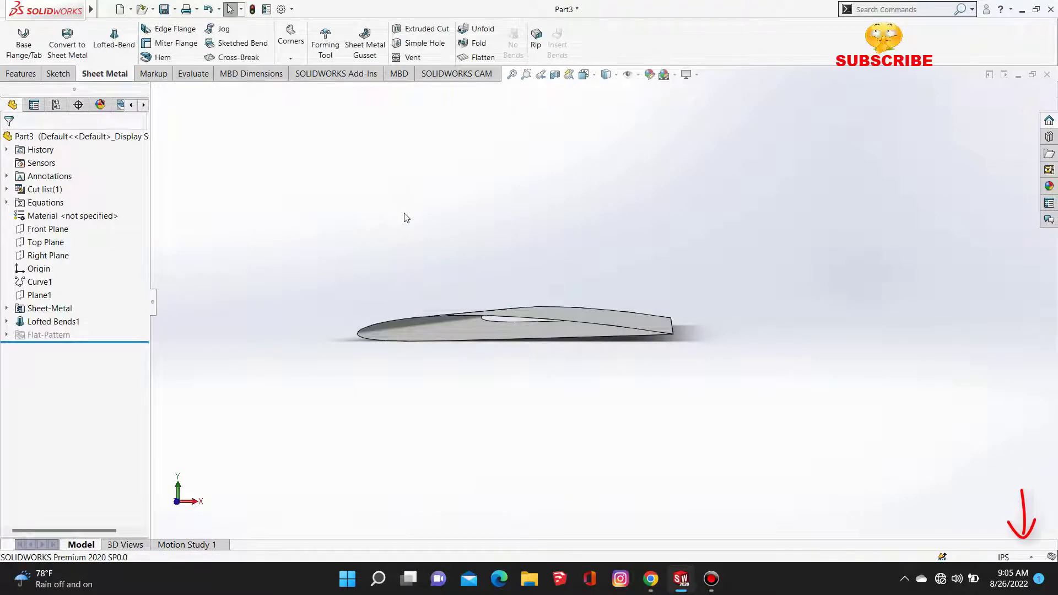
# Apply the blue anodized aluminum appearance to the whole wing.
pyautogui.moveTo(644, 231); pyautogui.dragTo(575, 286, button='middle')
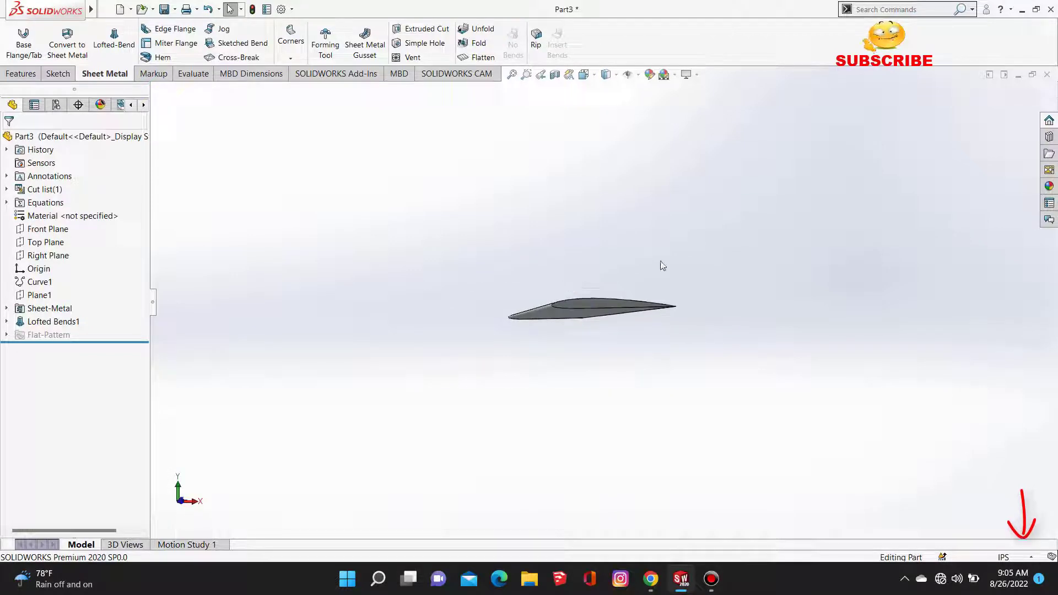
pyautogui.moveTo(662, 266)
pyautogui.mouseDown(button='middle')
pyautogui.moveTo(595, 302)
pyautogui.moveTo(432, 343)
pyautogui.moveTo(399, 281)
pyautogui.moveTo(405, 223)
pyautogui.moveTo(496, 272)
pyautogui.moveTo(617, 259)
pyautogui.moveTo(635, 241)
pyautogui.moveTo(644, 271)
pyautogui.mouseUp(button='middle')
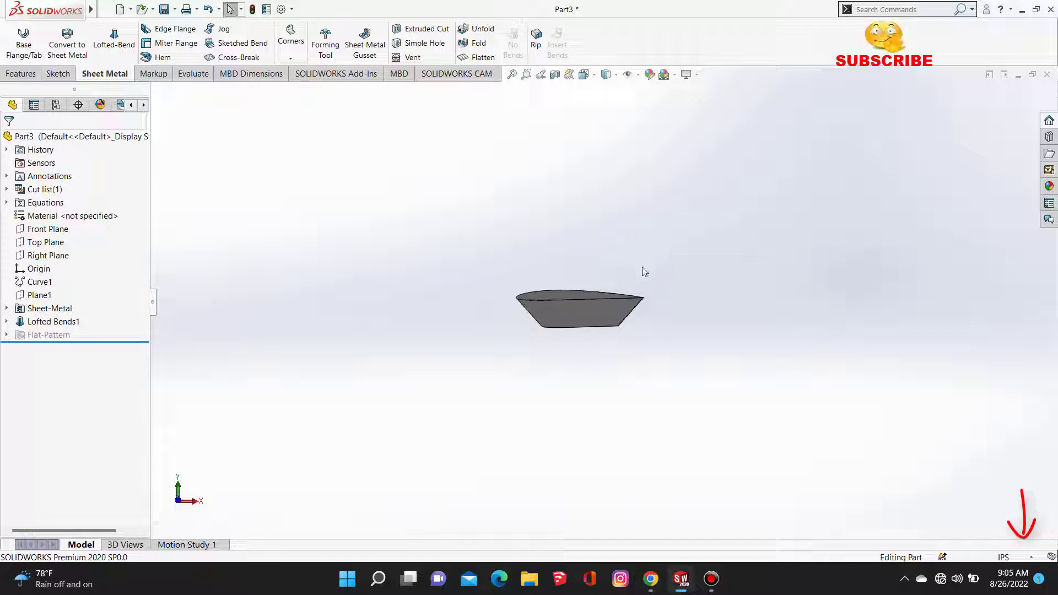
pyautogui.moveTo(566, 297); pyautogui.dragTo(733, 293, button='middle')
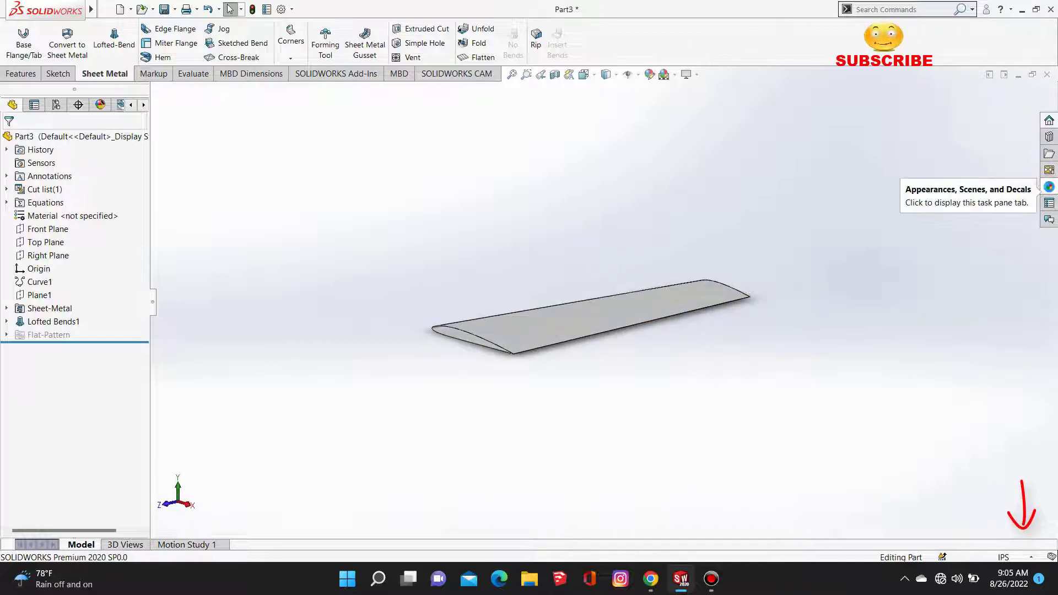
pyautogui.click(1048, 188)
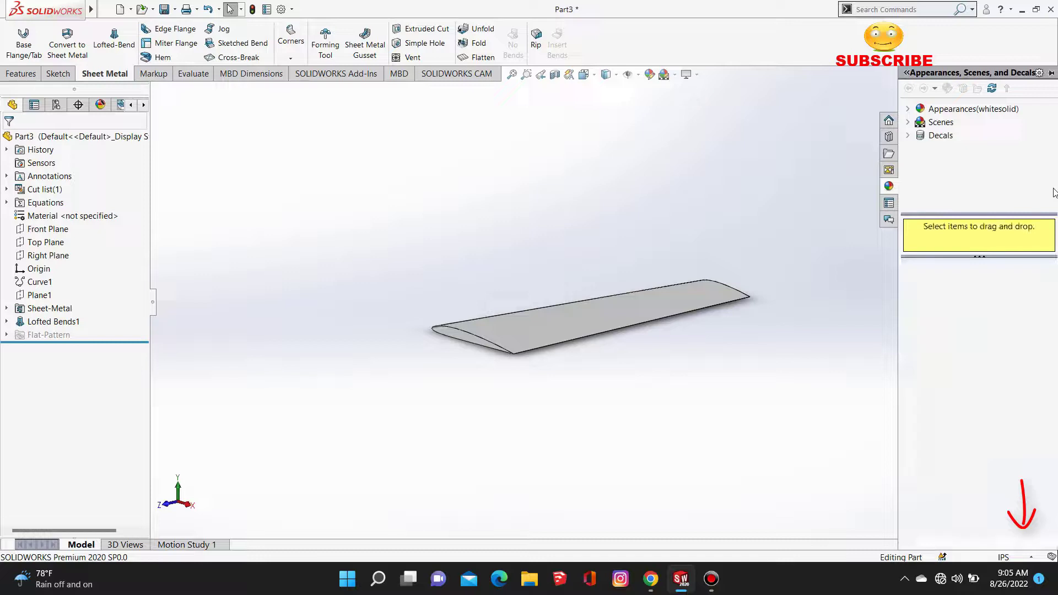
pyautogui.click(908, 110)
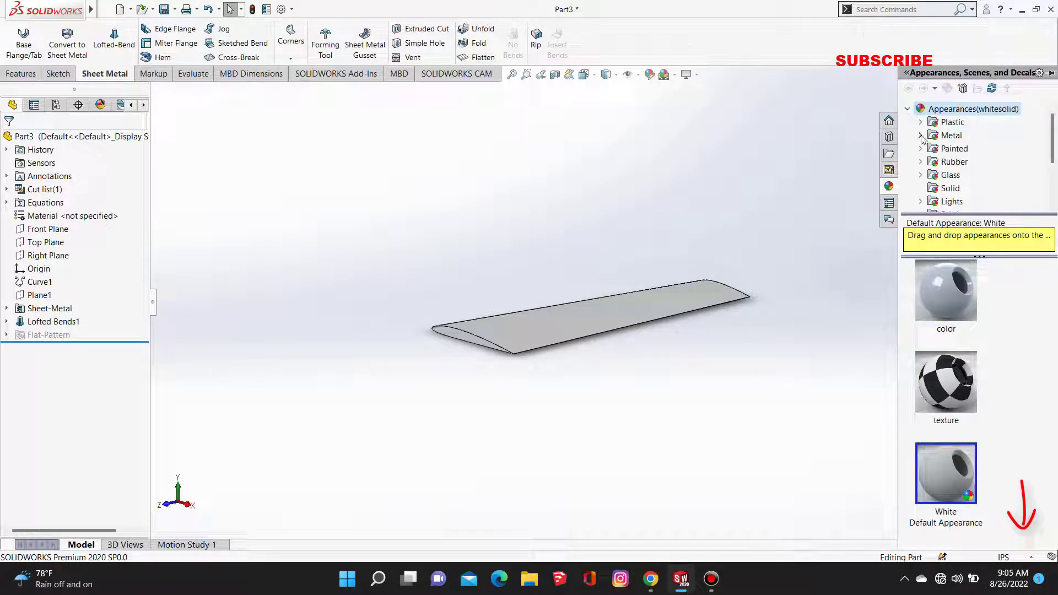
pyautogui.click(920, 136)
pyautogui.click(960, 150)
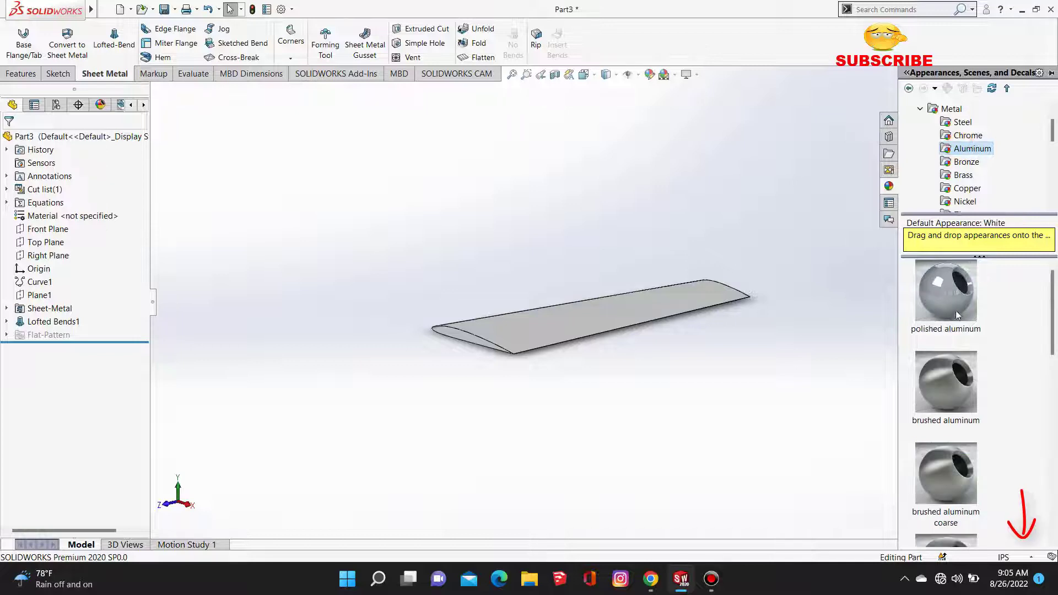
pyautogui.scroll(-5, 948, 307)
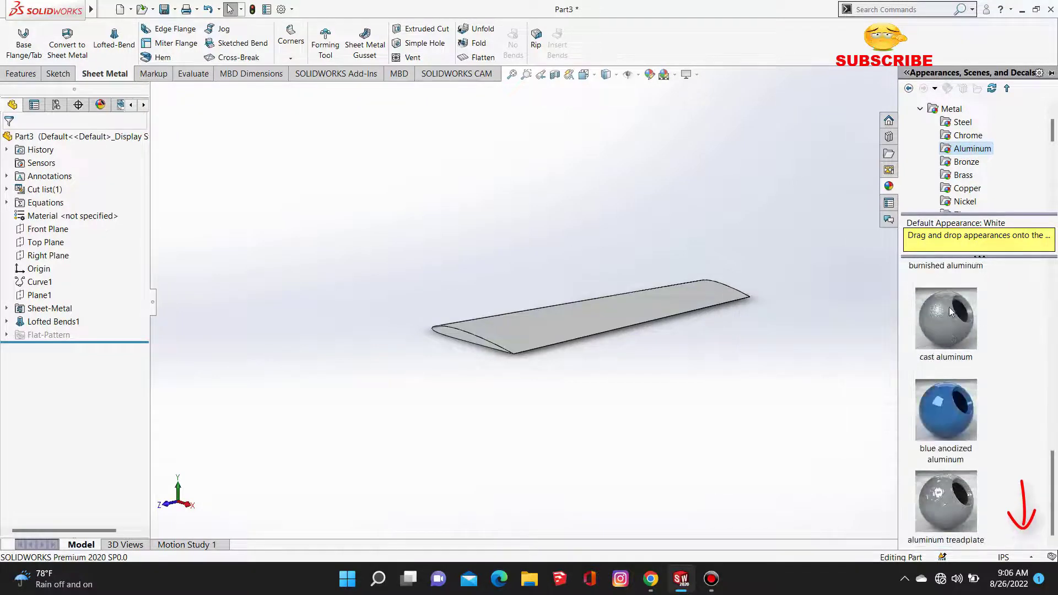
pyautogui.moveTo(946, 411); pyautogui.dragTo(589, 319)
pyautogui.click(589, 319)
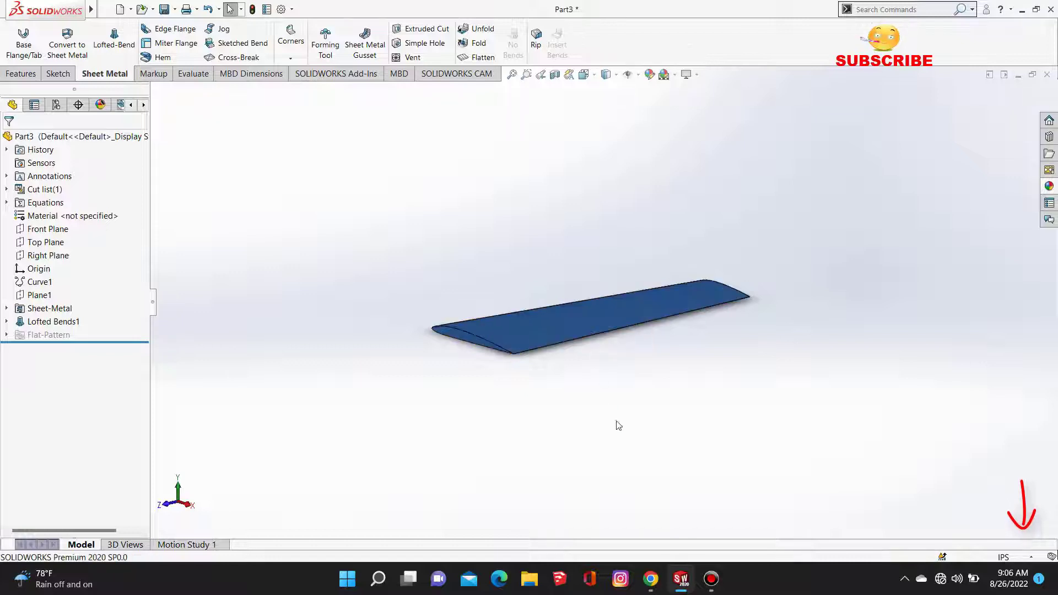
# Flatten the sheet metal wing and show its flat pattern in the Top view.
pyautogui.moveTo(538, 299); pyautogui.dragTo(798, 349, button='middle')
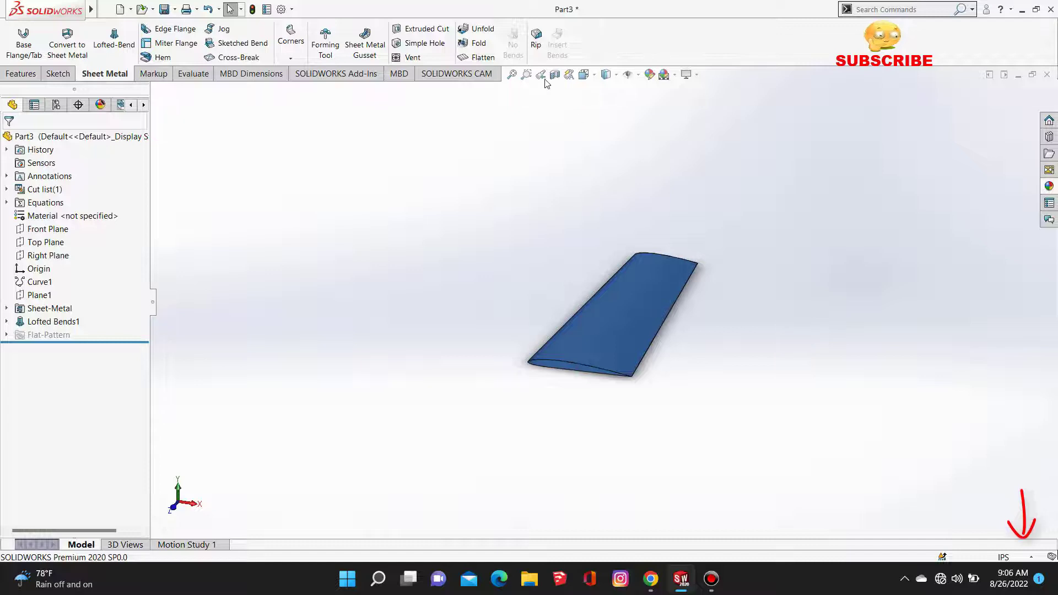
pyautogui.click(489, 59)
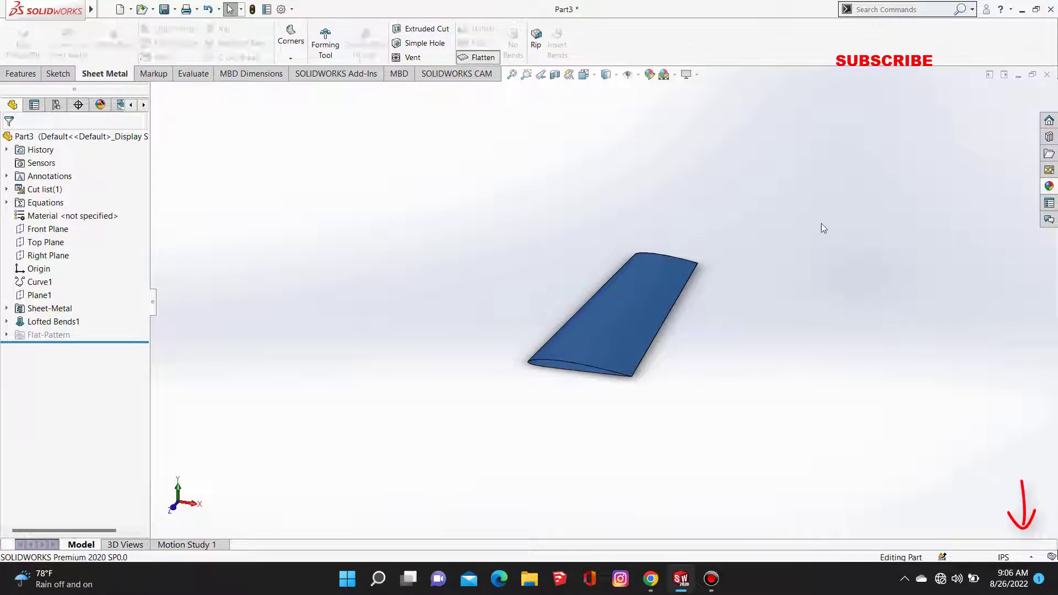
pyautogui.click(606, 75)
pyautogui.click(604, 111)
pyautogui.scroll(4, 847, 312)
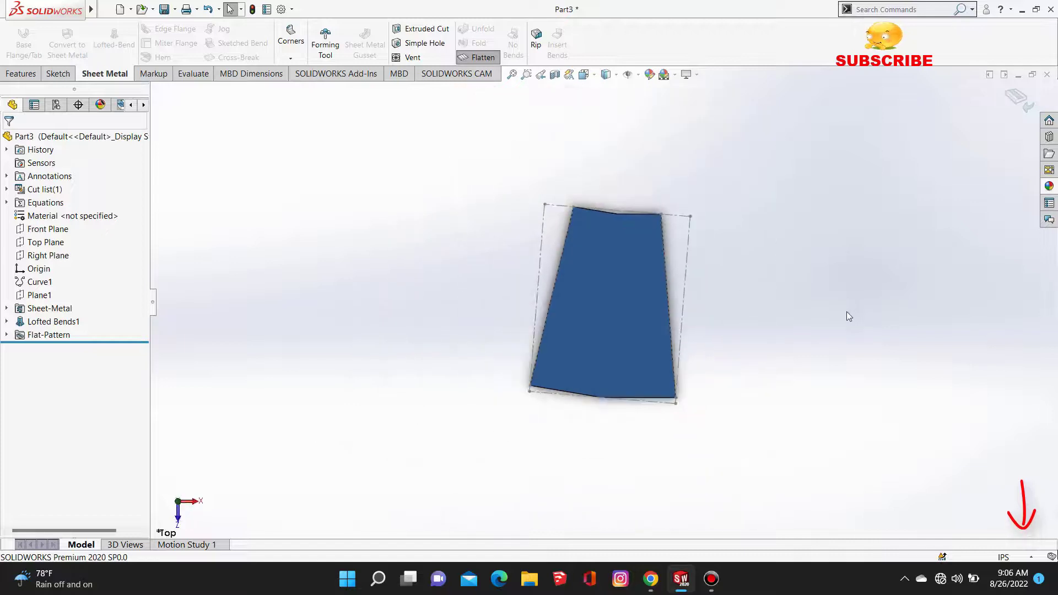
pyautogui.scroll(-3, 826, 309)
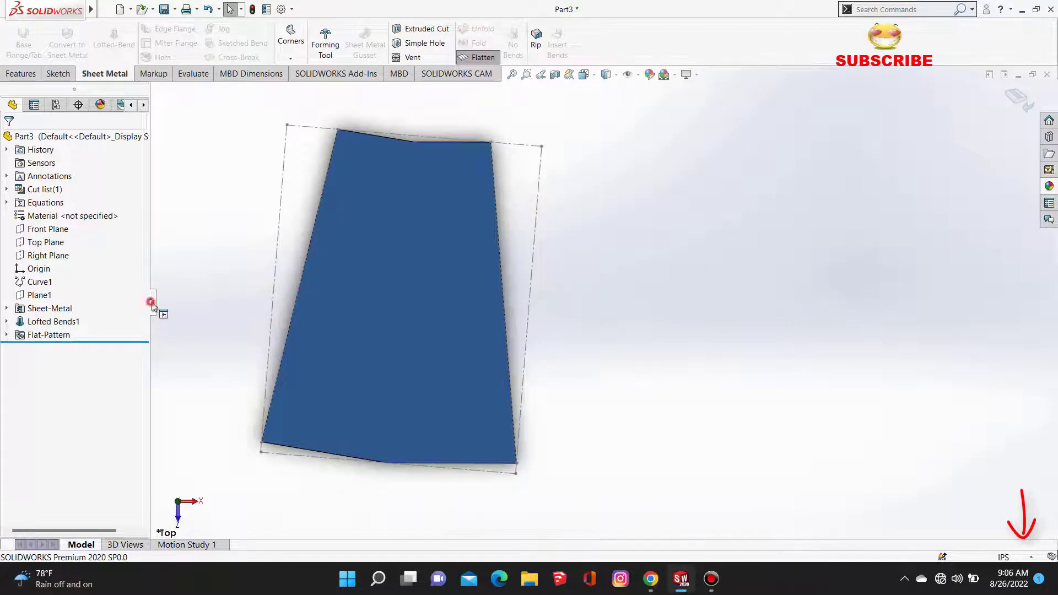
# Collapse the feature tree to enlarge the model area, and inspect the flat pattern from a low angle.
pyautogui.click(153, 304)
pyautogui.scroll(3, 423, 319)
pyautogui.scroll(-4, 417, 305)
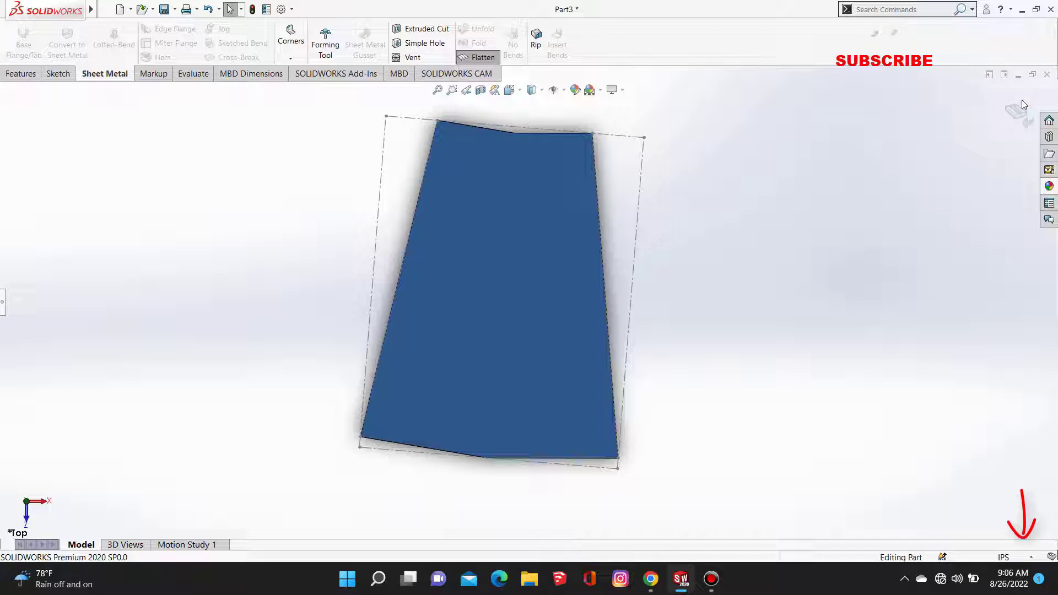
pyautogui.moveTo(697, 359); pyautogui.dragTo(699, 123, button='middle')
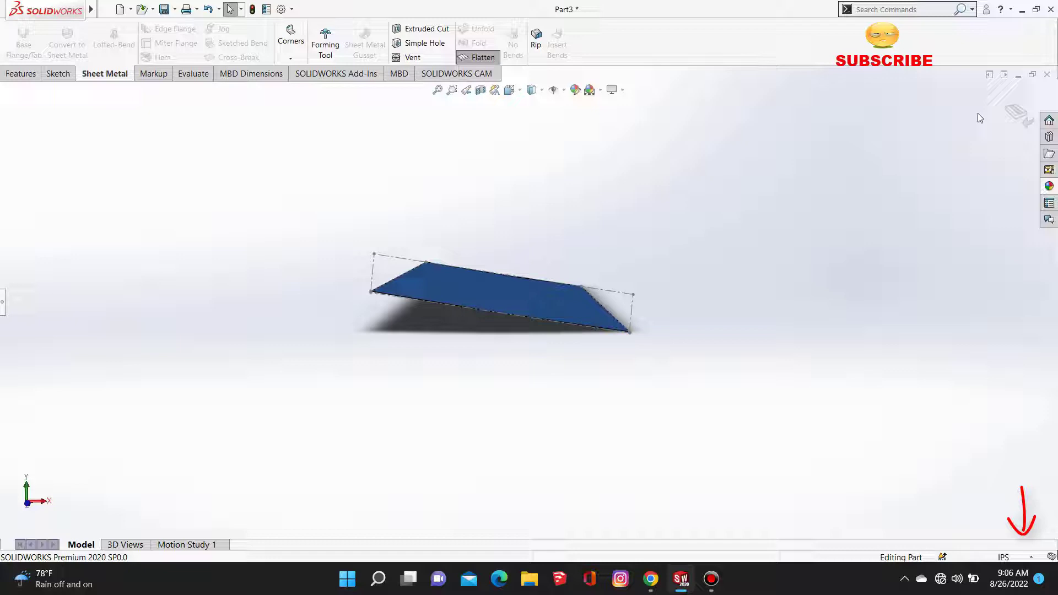
# Return the wing to its formed shape to view it in 3D, and flatten it again.
pyautogui.click(1032, 108)
pyautogui.moveTo(707, 311); pyautogui.dragTo(542, 346, button='middle')
pyautogui.moveTo(601, 311); pyautogui.dragTo(592, 360, button='middle')
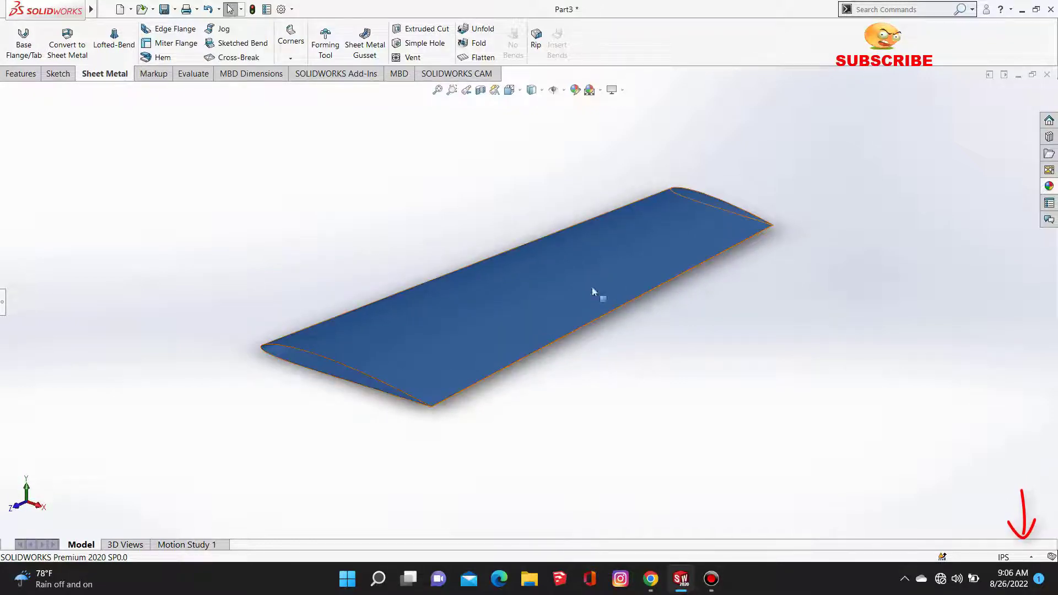
pyautogui.click(476, 57)
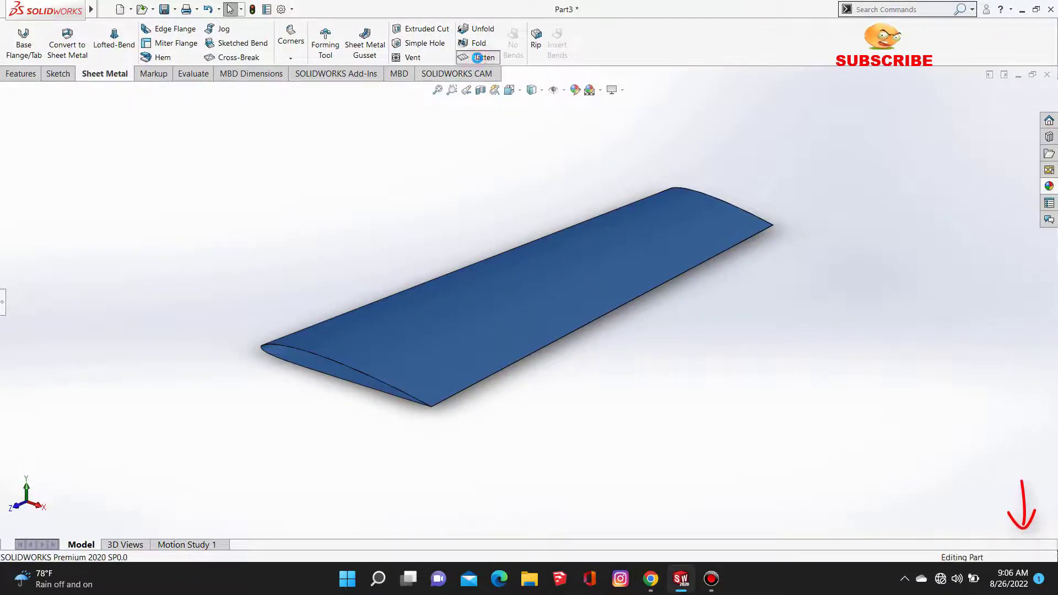